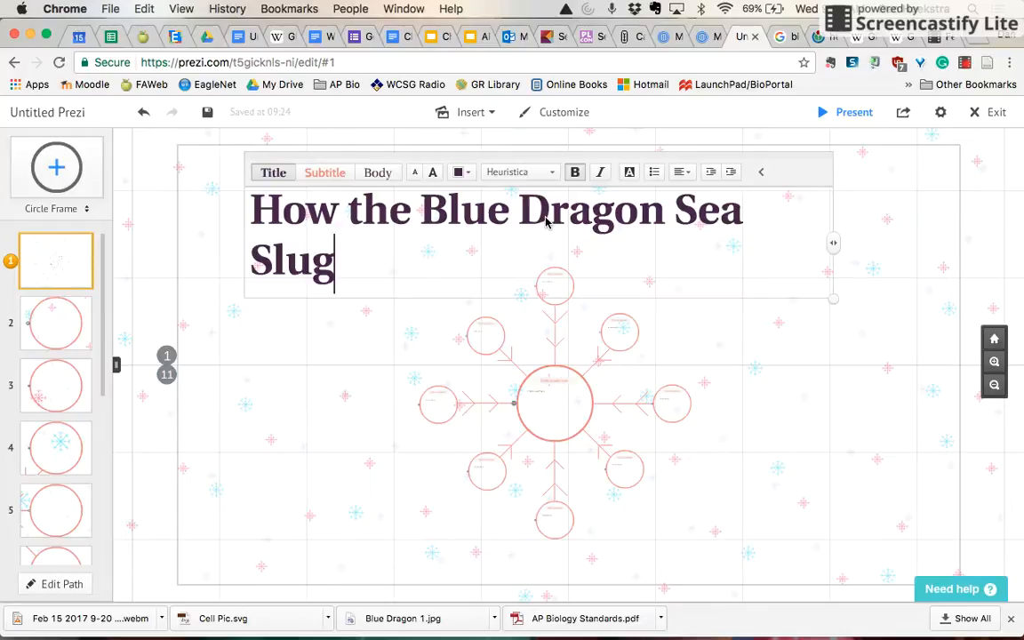
- Complete the presentation title so it reads "How the Blue Dragon Sea Slug meets the criteria of life"
type("ets the ")
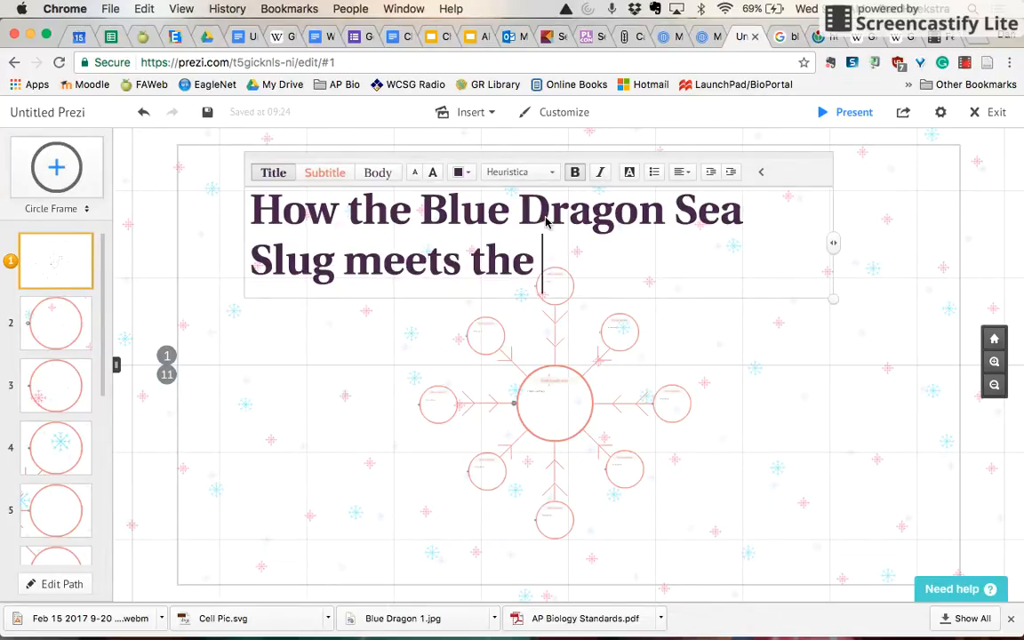
type("c")
type("h")
key("BackSpace")
type("riteria or li")
key("BackSpace")
key("BackSpace")
key("BackSpace")
key("BackSpace")
type("f li")
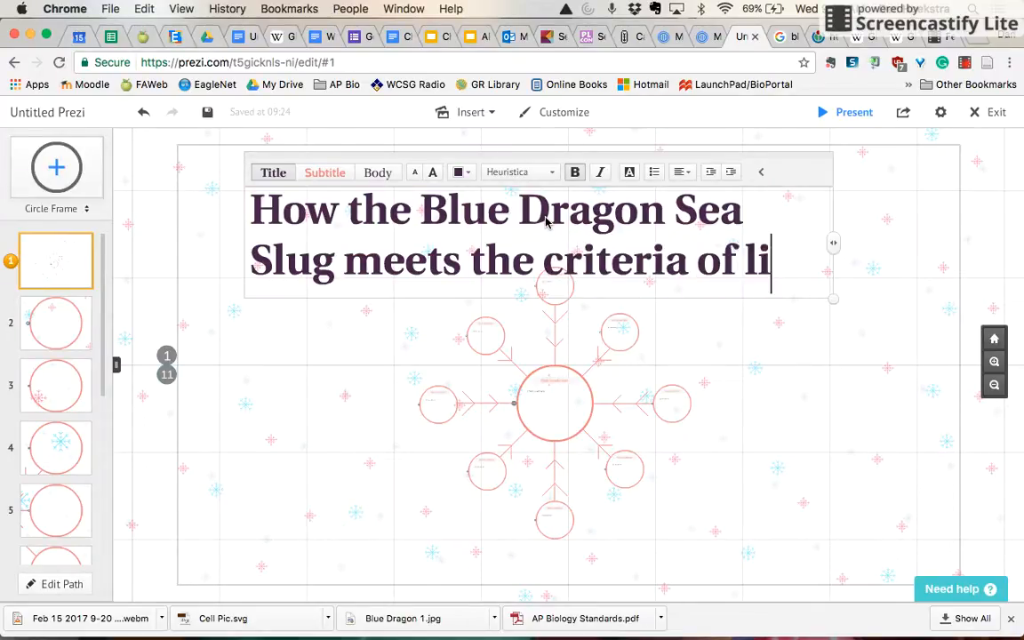
type("fe")
- Widen the title's text box so "Slug" fits on the first line, and reduce the title's text size by one increment
left_click_drag(838, 247, 891, 247)
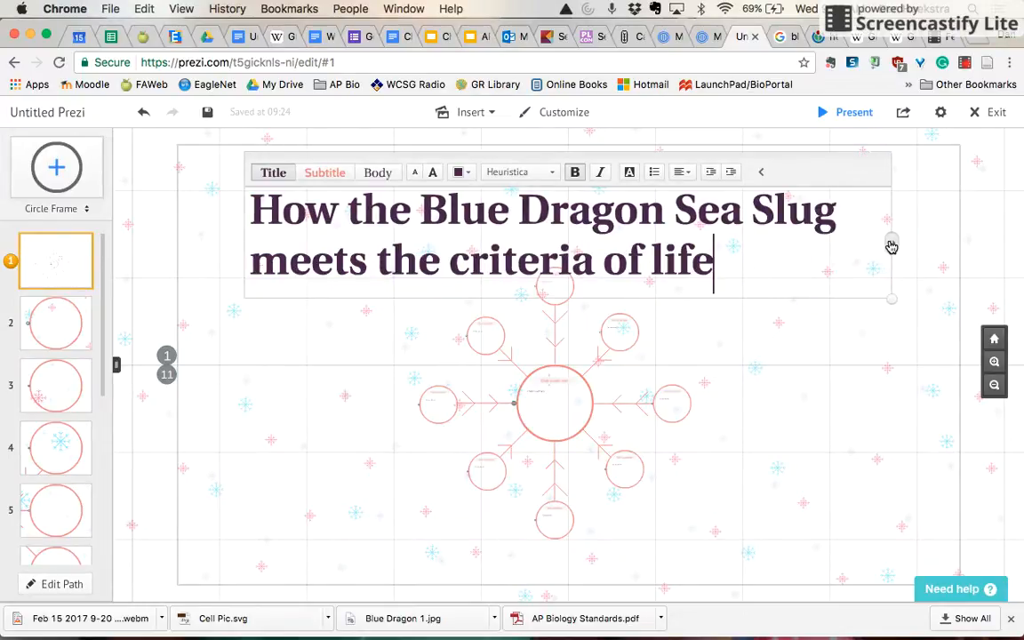
left_click_drag(888, 293, 900, 323)
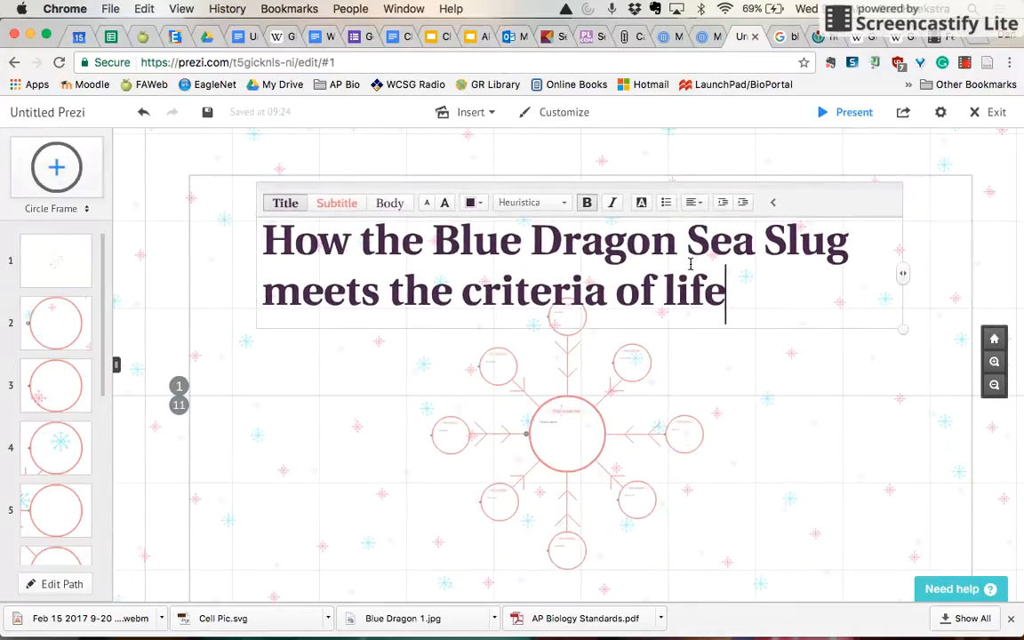
left_click_drag(731, 292, 268, 247)
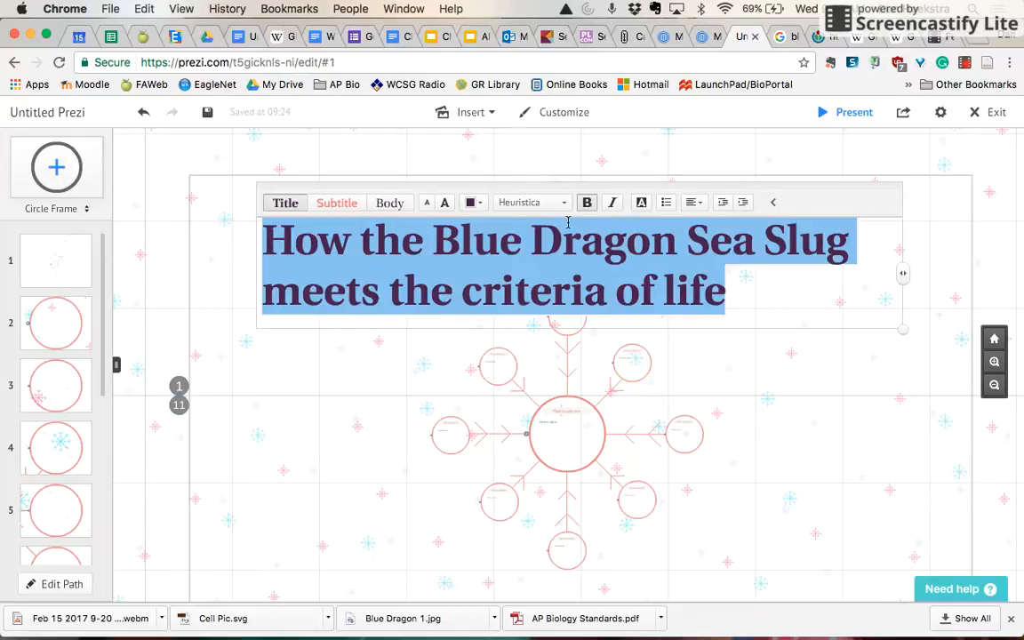
left_click(428, 204)
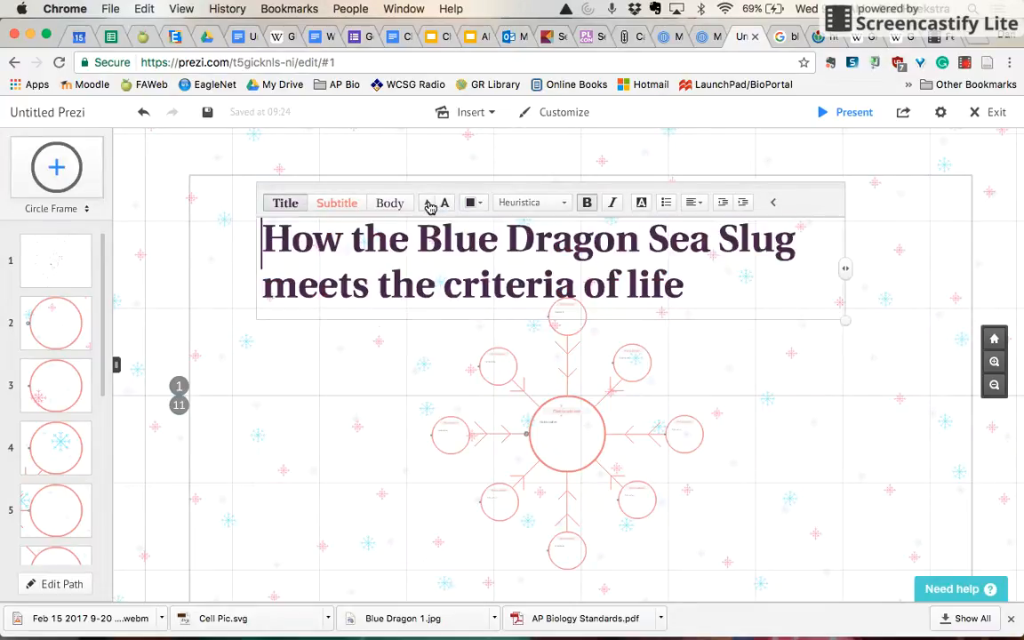
left_click(772, 413)
- Move the title up so it clears the topmost circle of the snowflake diagram
left_click(578, 229)
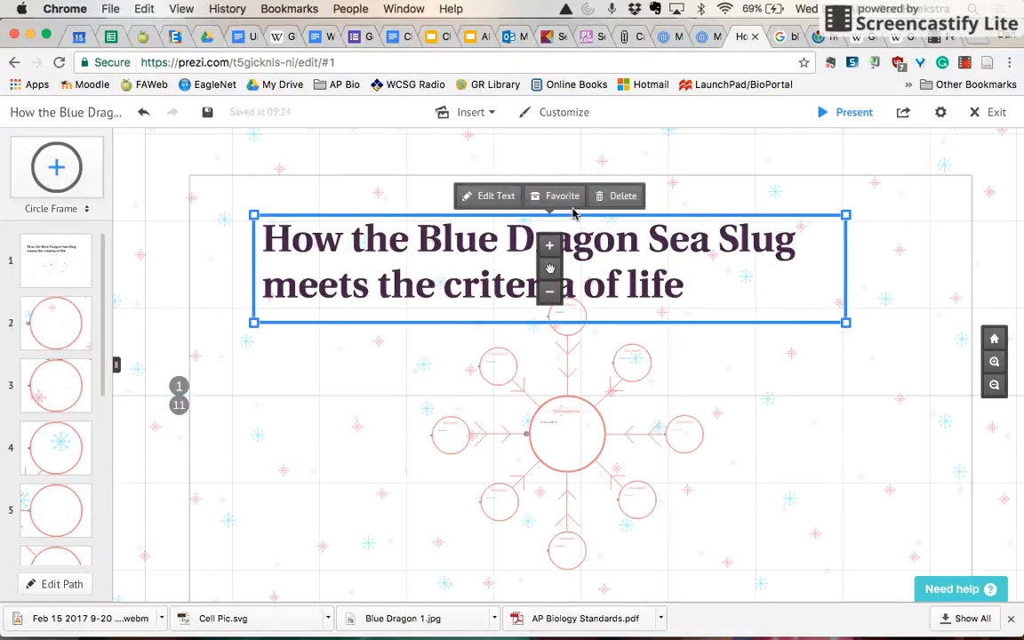
left_click_drag(550, 268, 551, 240)
left_click(765, 365)
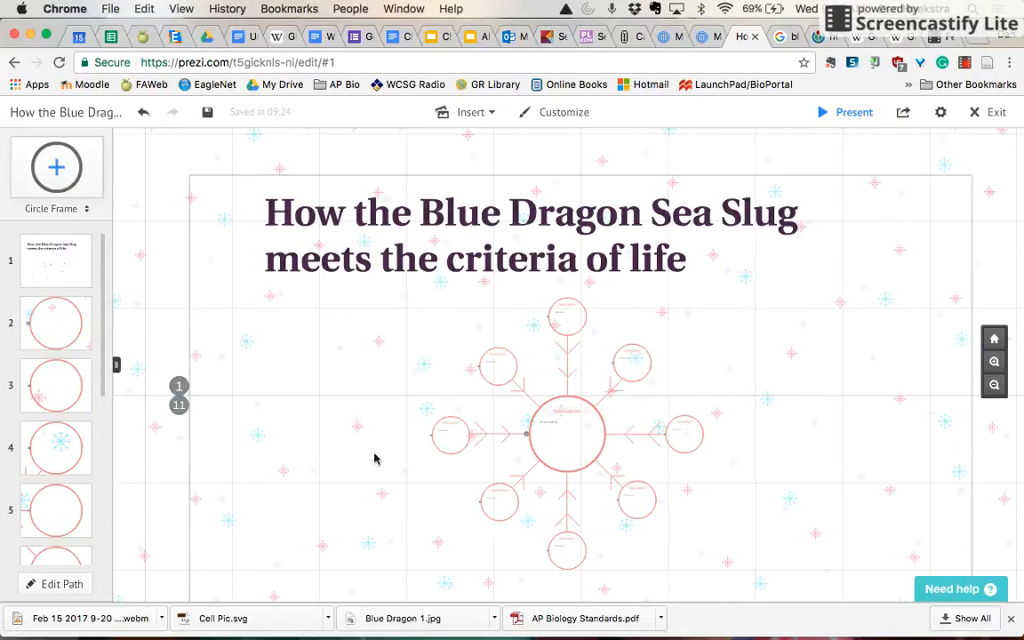
- Step through the presentation path from the overview to step 11 to examine each circle frame
left_click(64, 278)
key("Right")
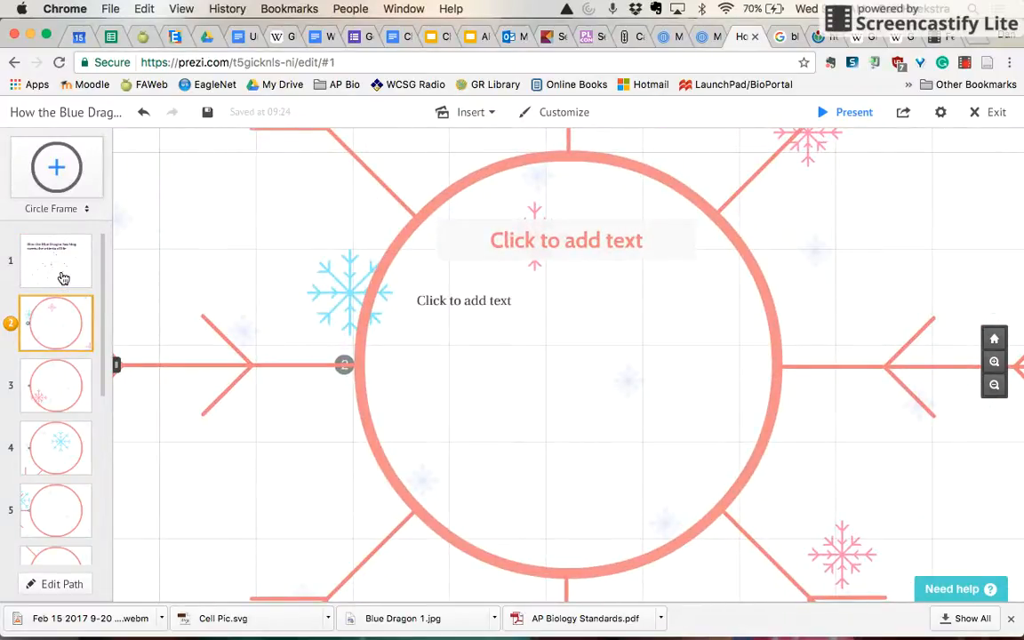
key("Right")
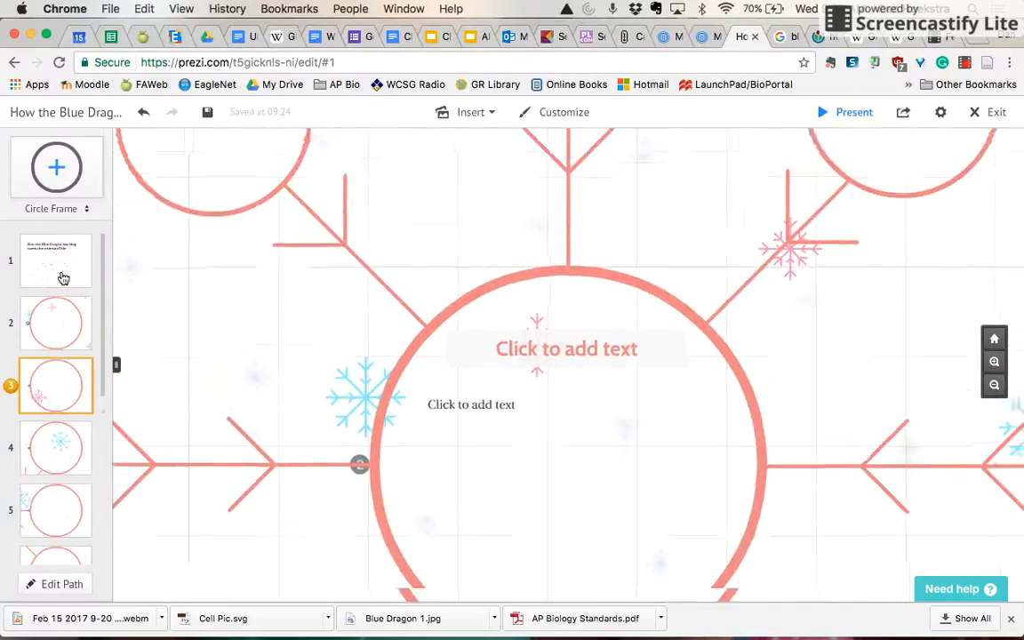
key("Right")
key("Right")
key("Right")
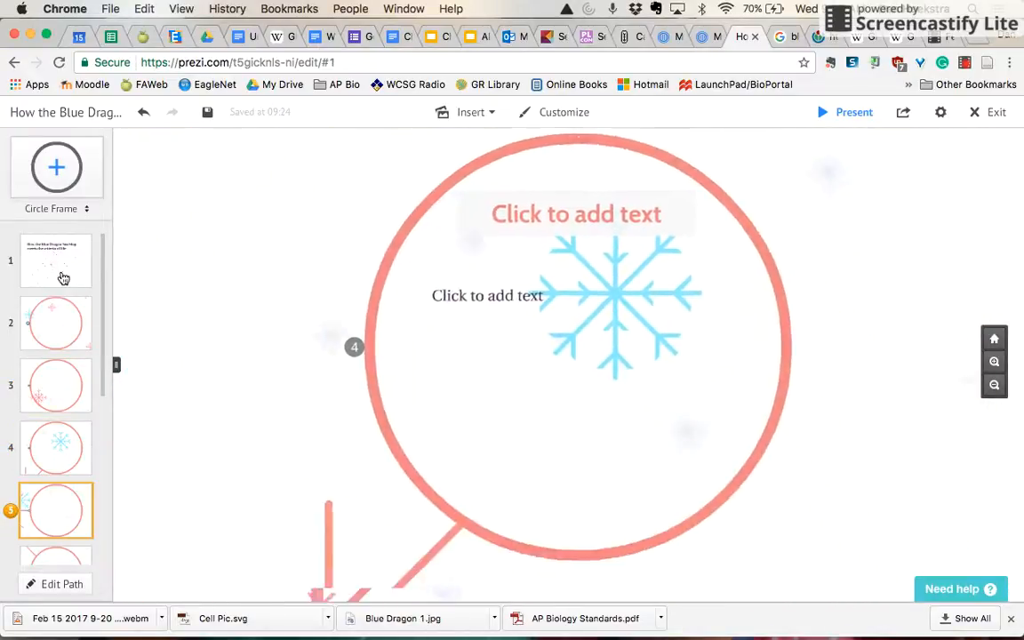
key("Right")
key("Right")
key("Right")
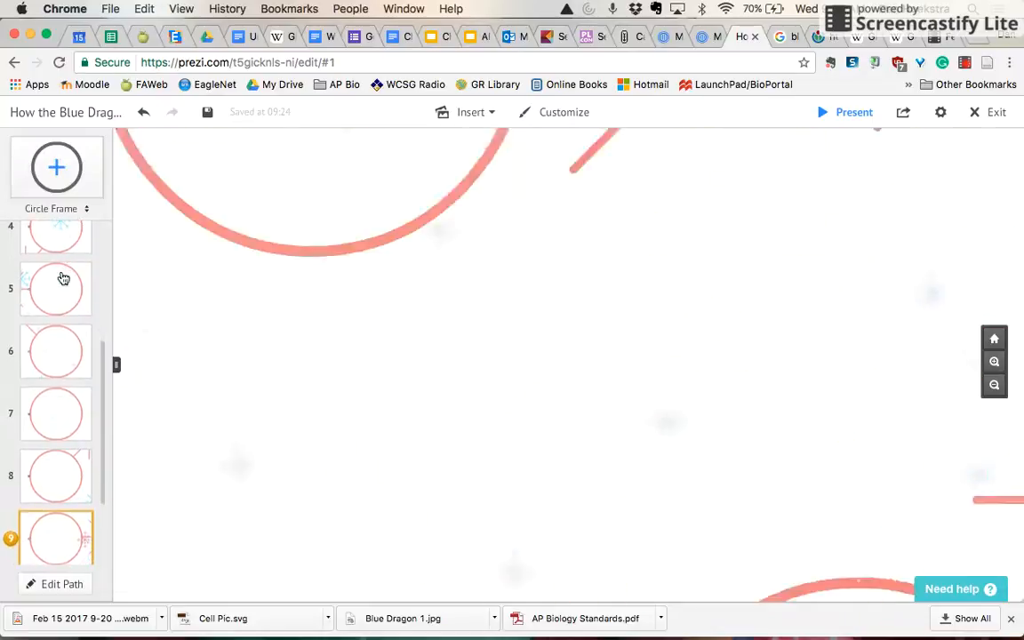
key("Right")
key("Right")
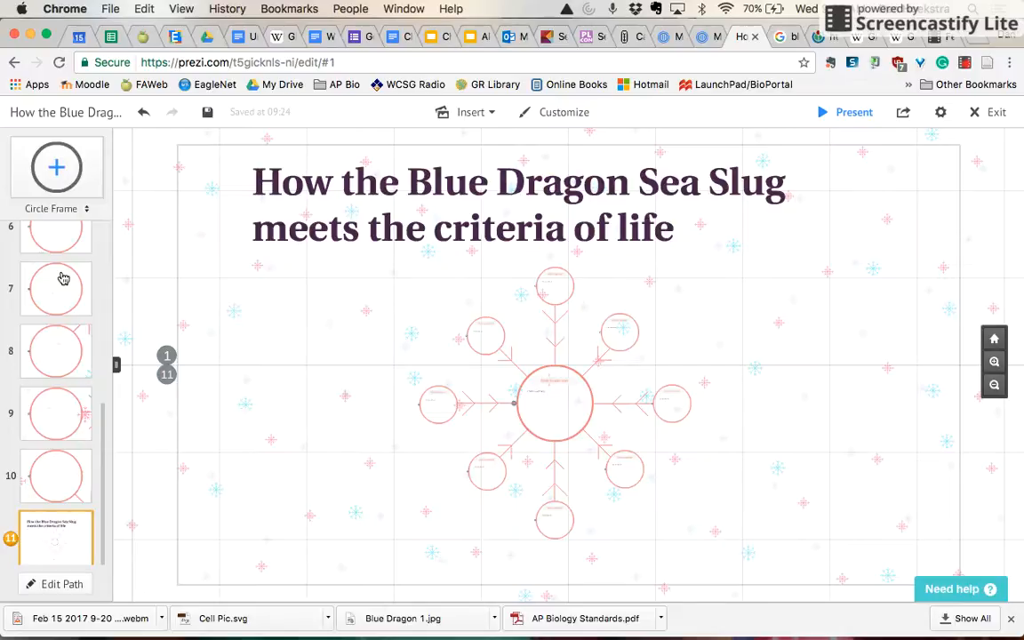
scroll(63, 279, "up", 5)
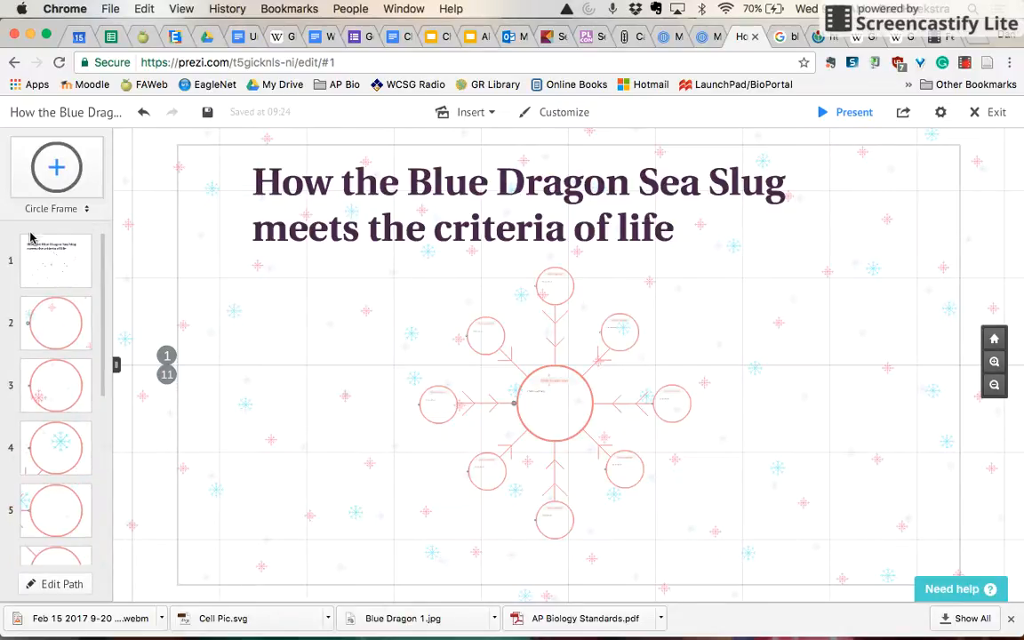
- Go to path step 2 and check the central circle's subtitle and body text placeholders without entering text
left_click(52, 326)
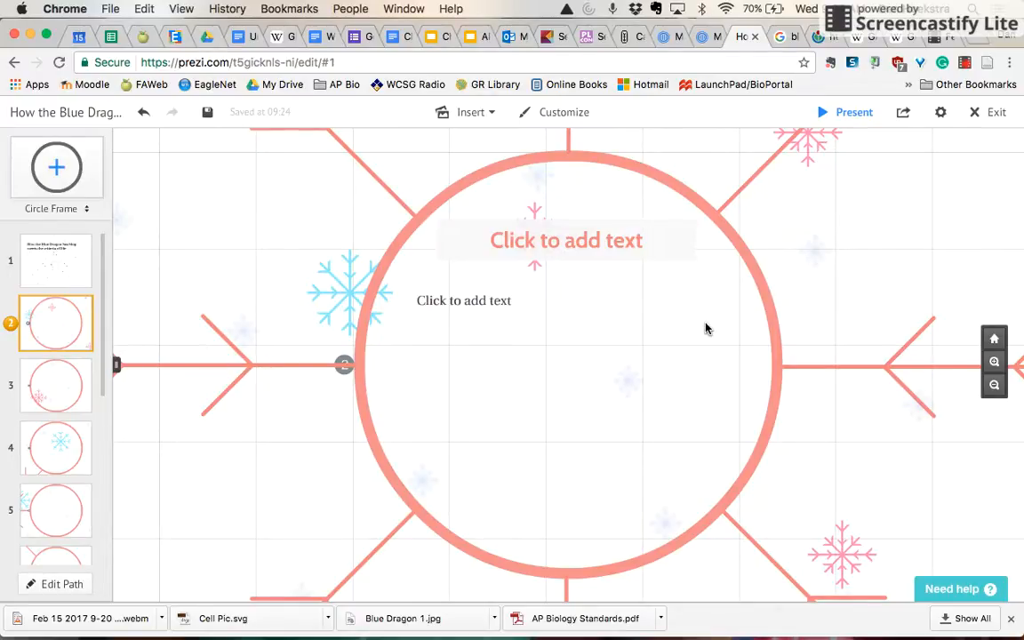
left_click(483, 303)
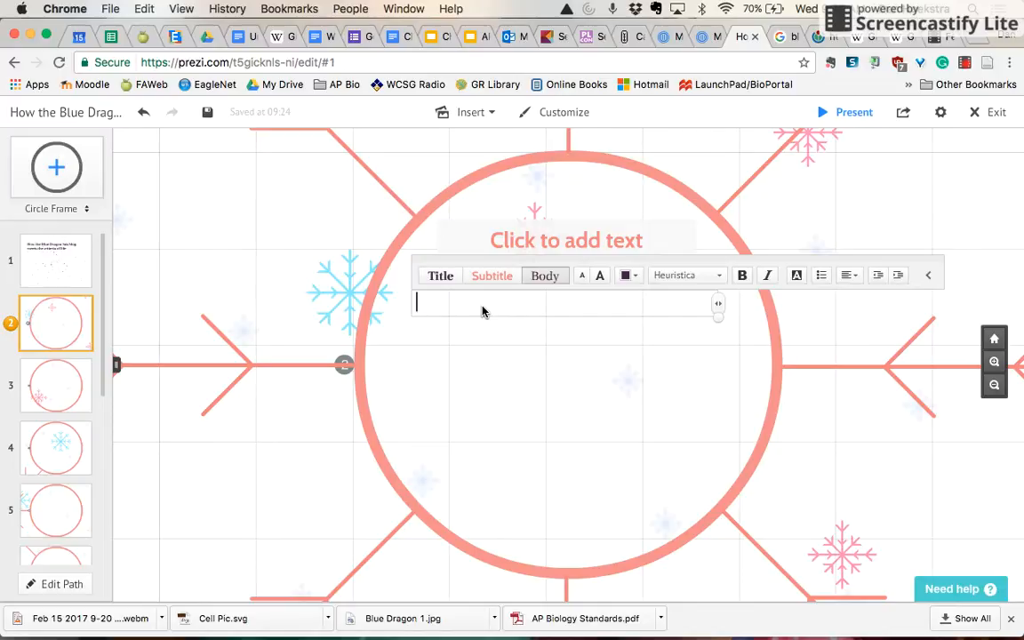
left_click(484, 348)
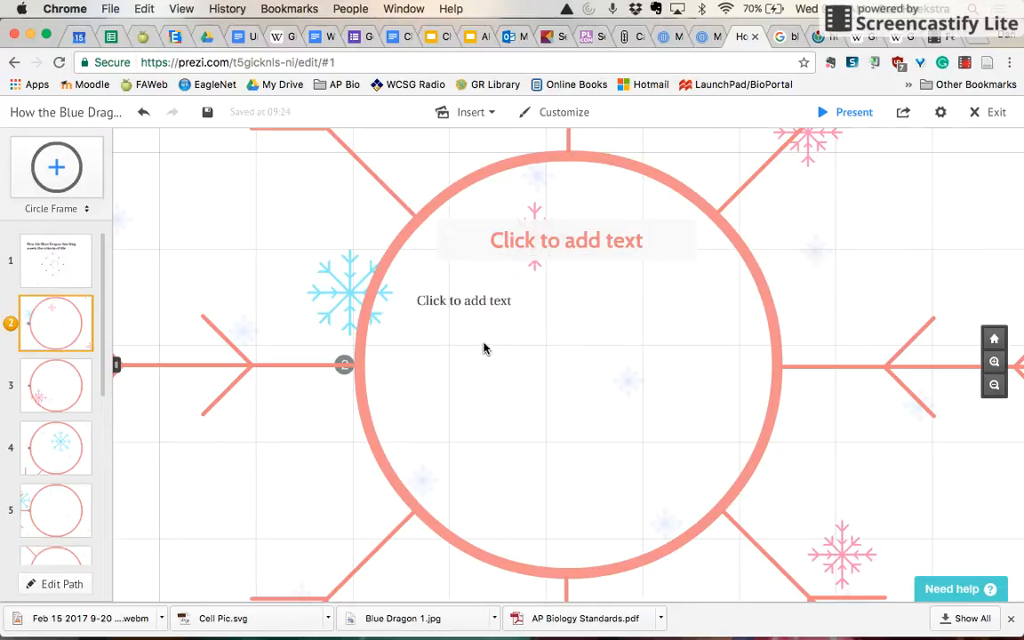
left_click(521, 242)
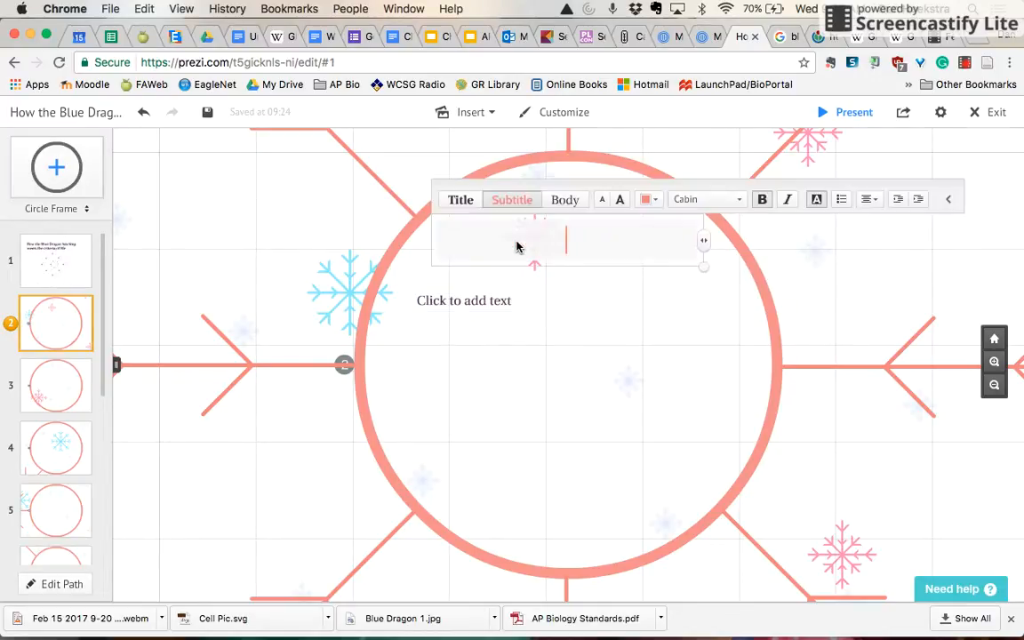
left_click(570, 334)
left_click(547, 242)
left_click(466, 287)
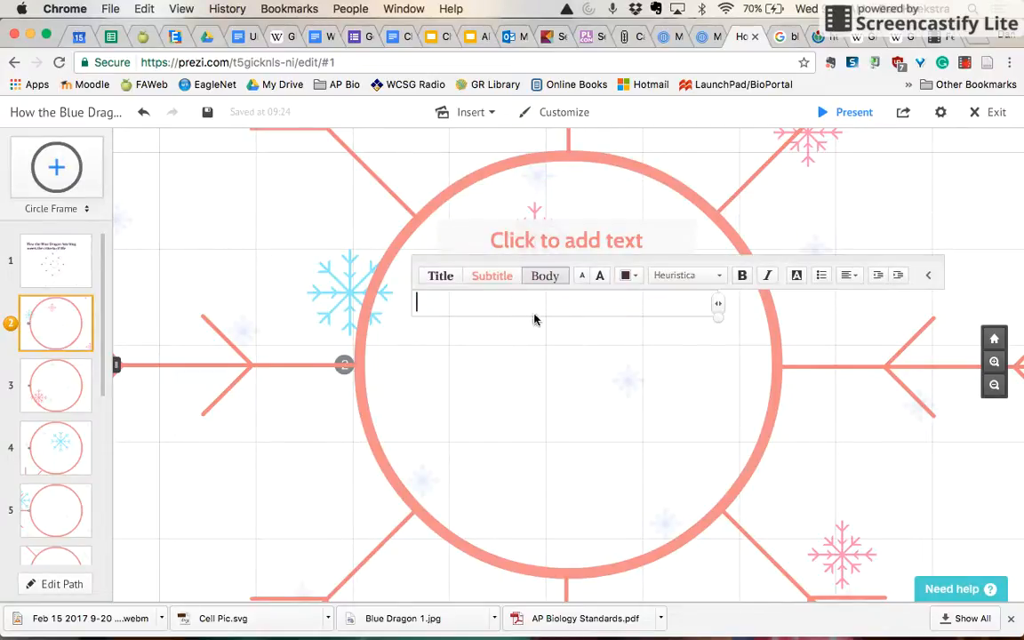
left_click(582, 334)
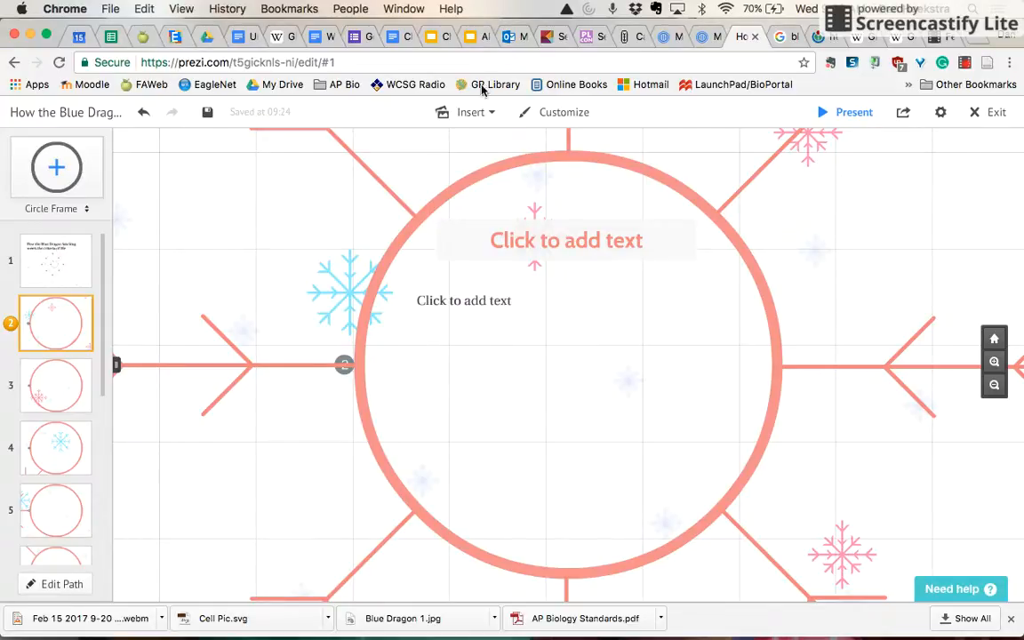
- Review the available insert options, and look through the background and theme choices for customizing the presentation
left_click(486, 114)
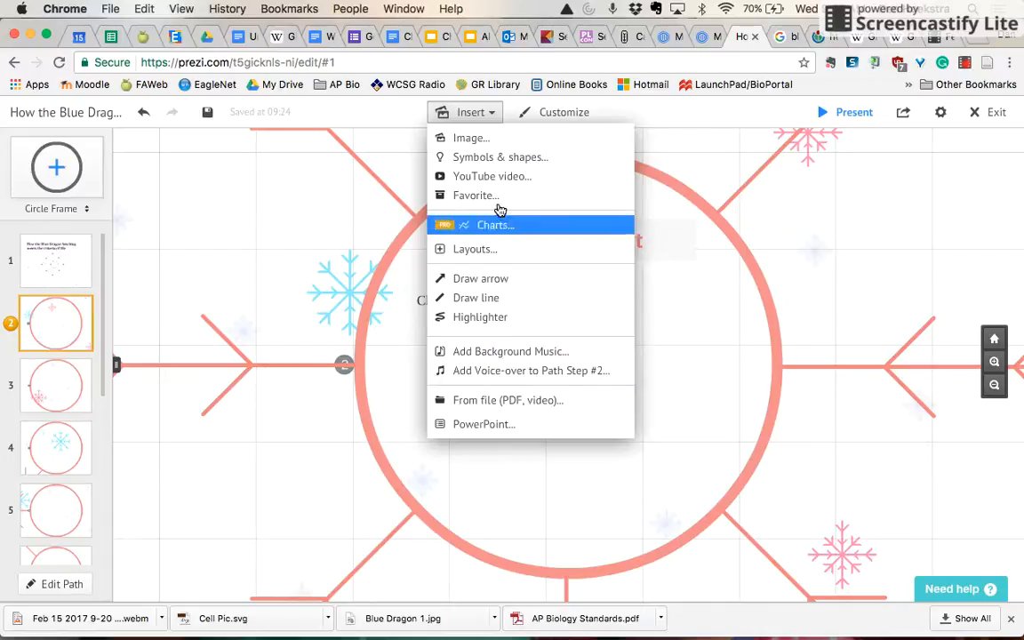
left_click(655, 267)
left_click(553, 116)
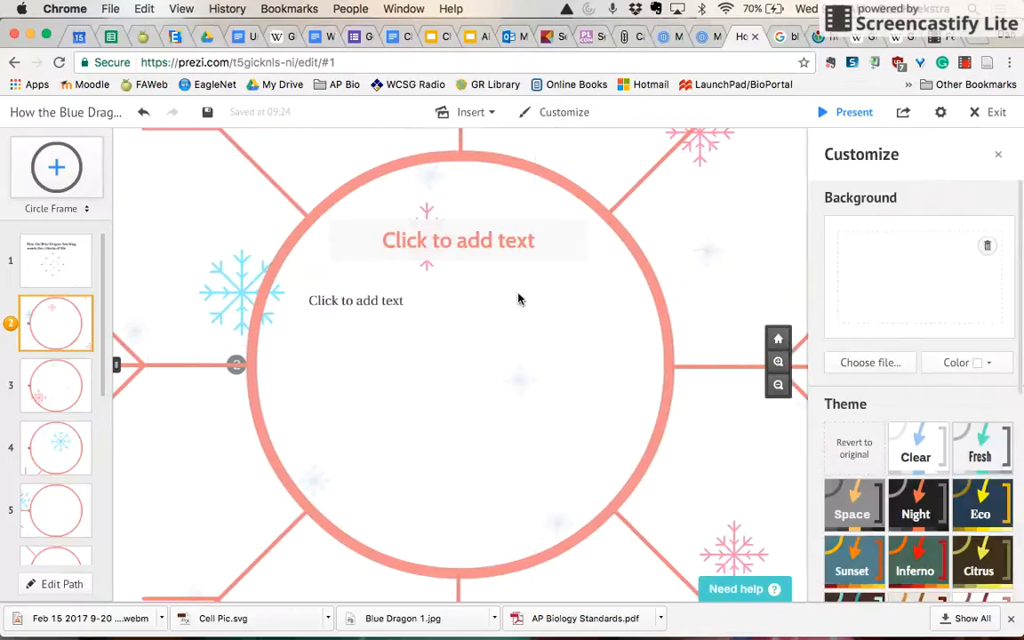
scroll(867, 480, "down", 5)
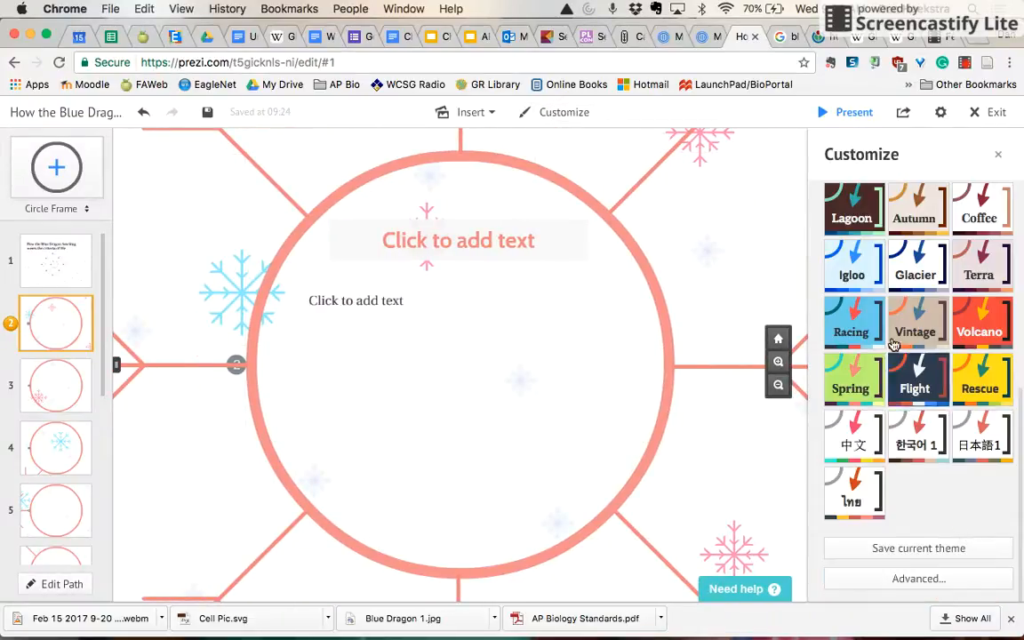
scroll(908, 313, "up", 5)
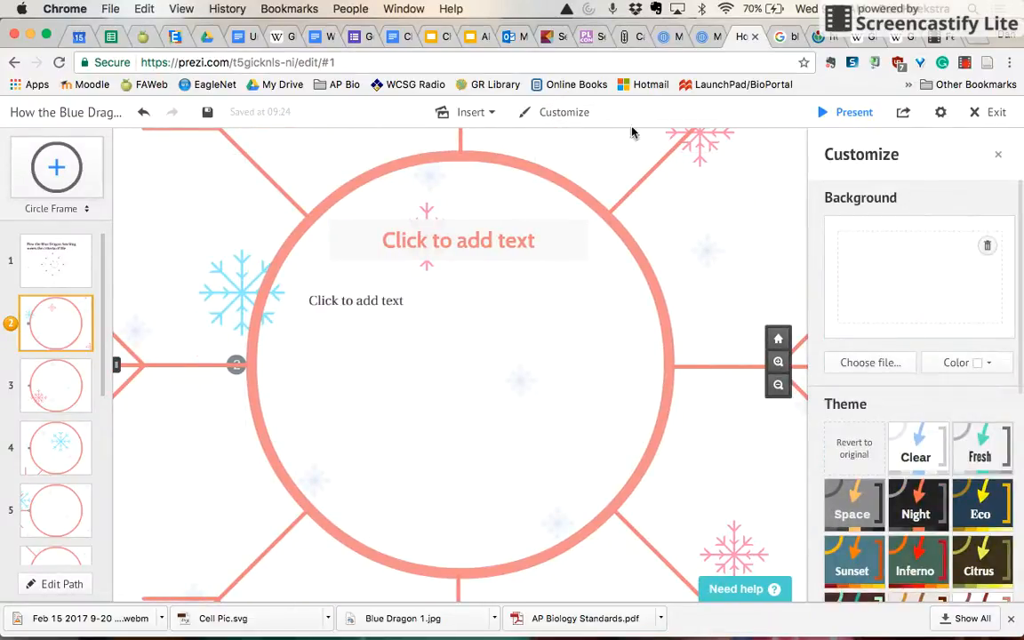
left_click(999, 156)
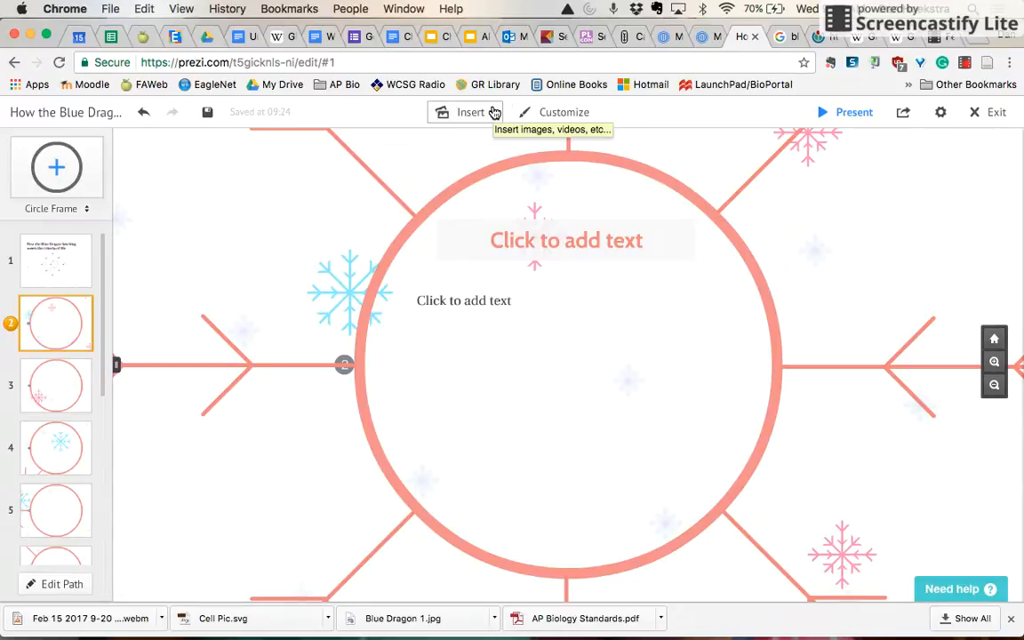
- Switch to the Google Docs notes on the Blue Dragon Sea Slug, and view the Wikipedia article on Glaucus atlanticus
left_click(238, 38)
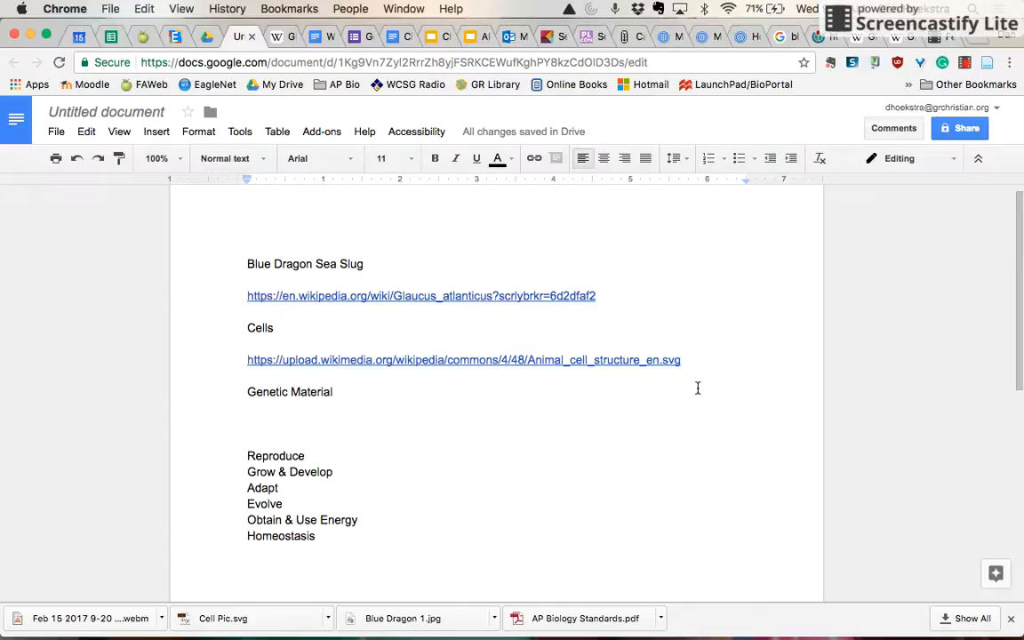
left_click(856, 40)
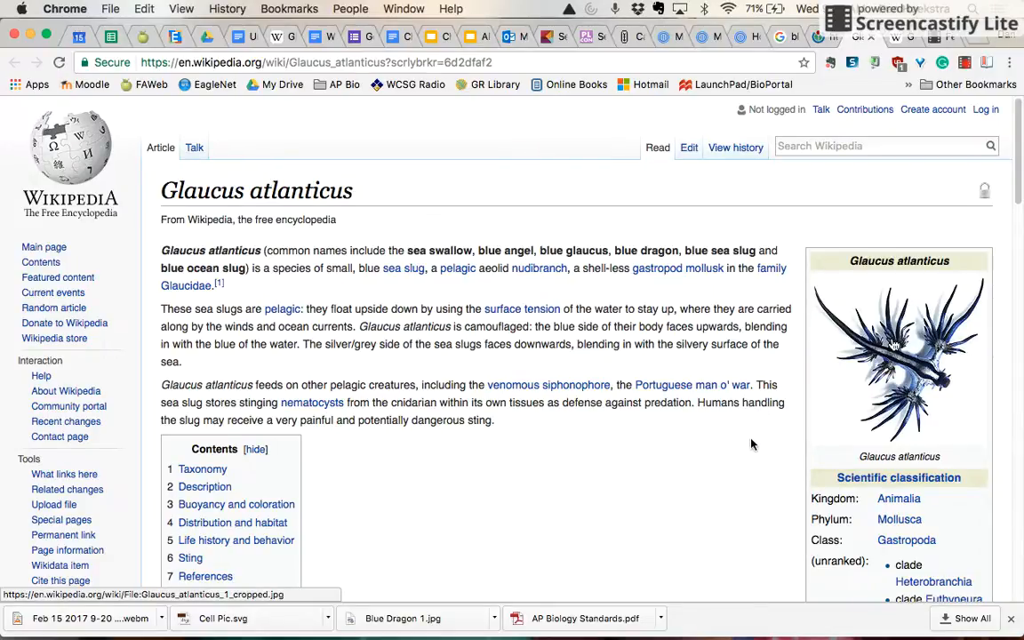
- Check the usage-rights filter on the Google Images search for "blue dragon sea slug reproduction" and preview the Wikipedia Glaucus atlanticus image
left_click(778, 37)
scroll(396, 372, "up", 5)
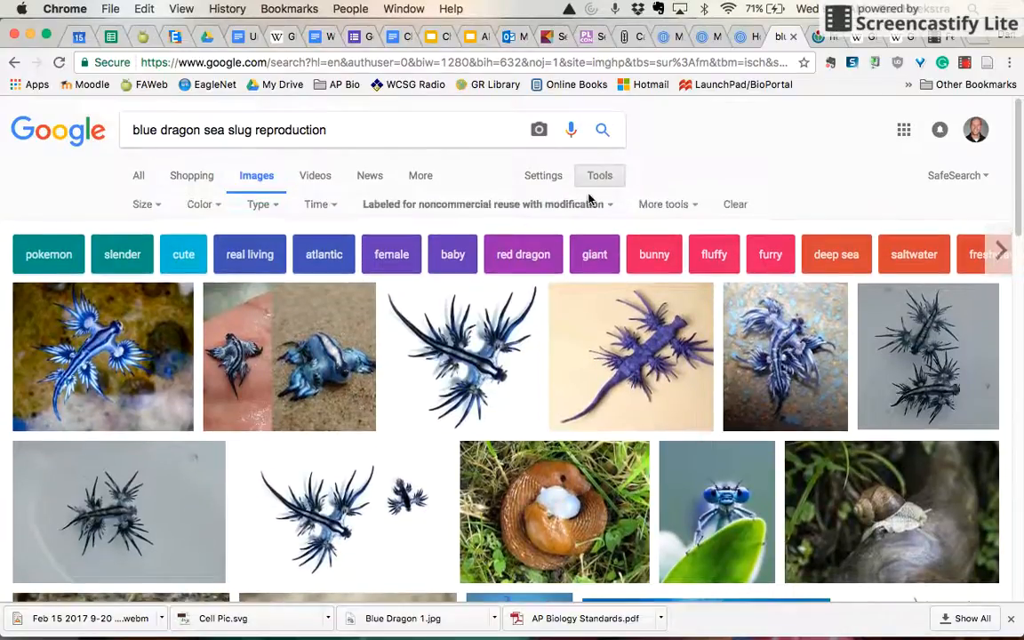
left_click(604, 204)
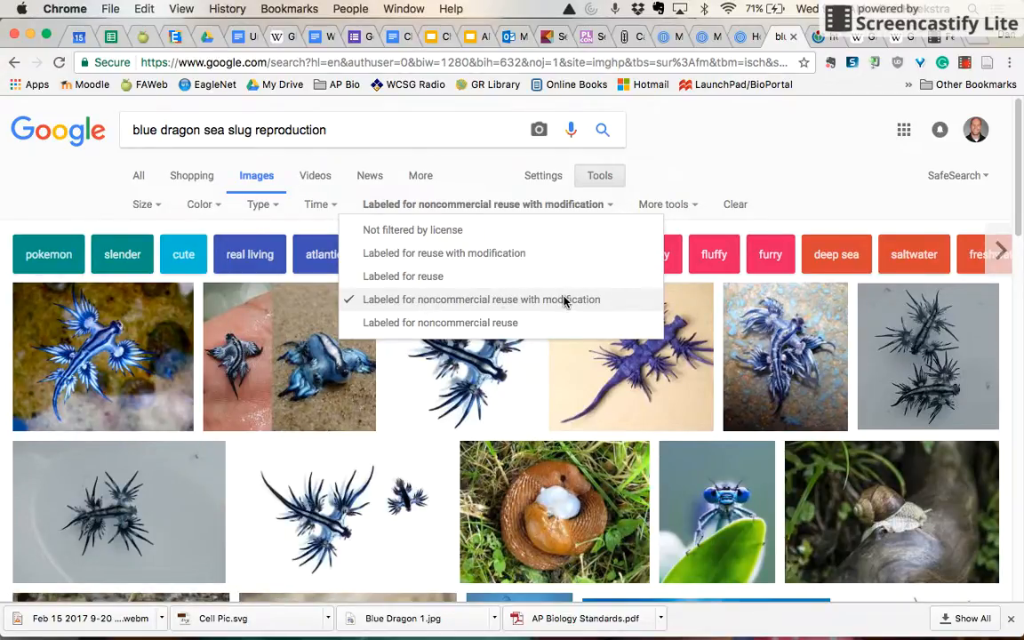
left_click(755, 172)
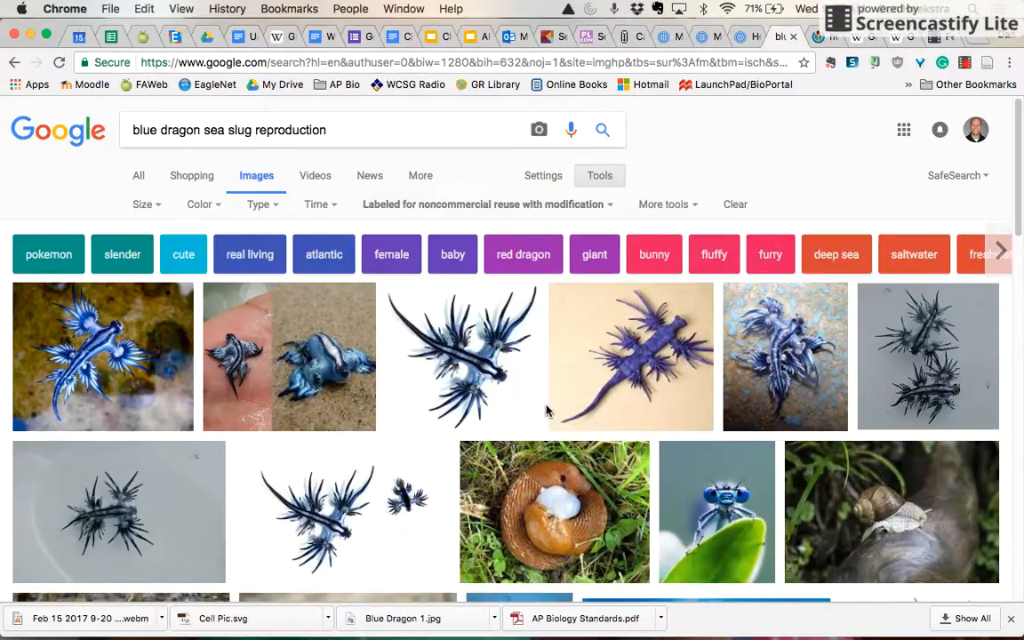
scroll(547, 411, "down", 1)
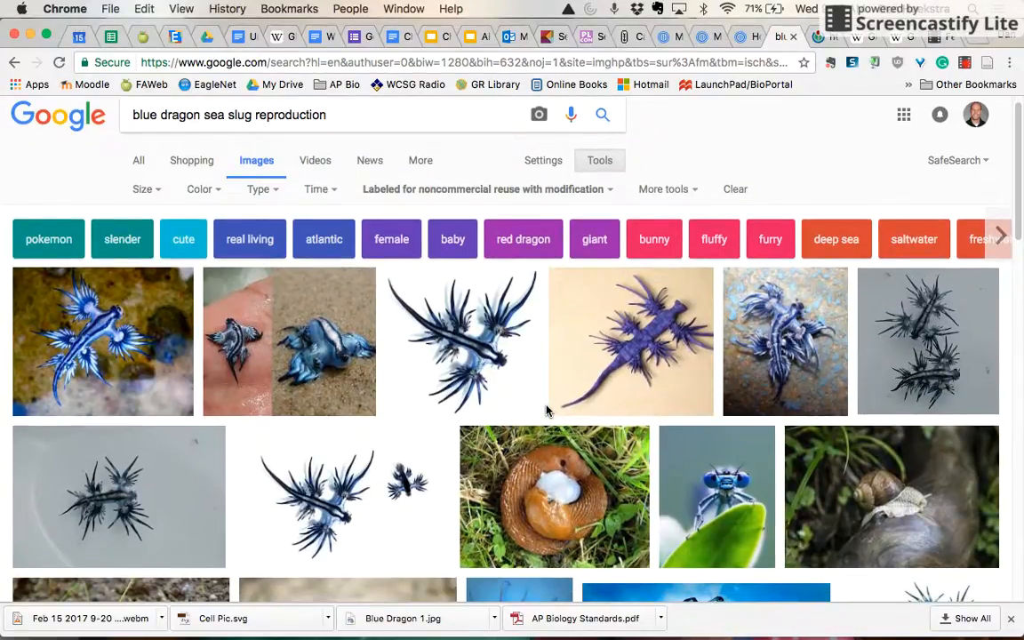
left_click(468, 354)
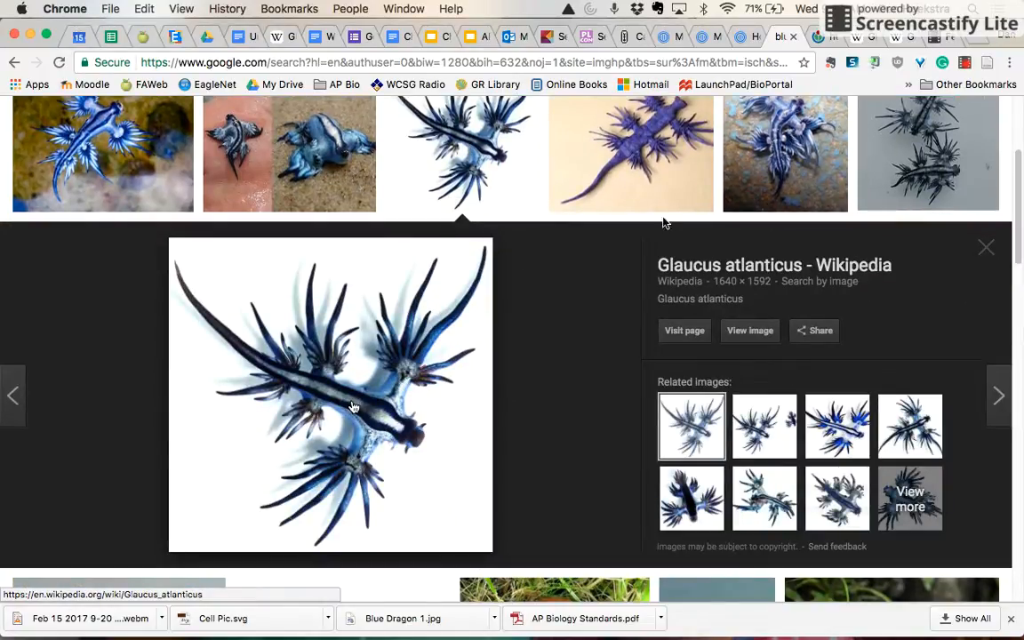
- Switch to the Prezi presentation and insert the image Blue Dragon 1.jpg from the Desktop into path step 2
left_click(747, 39)
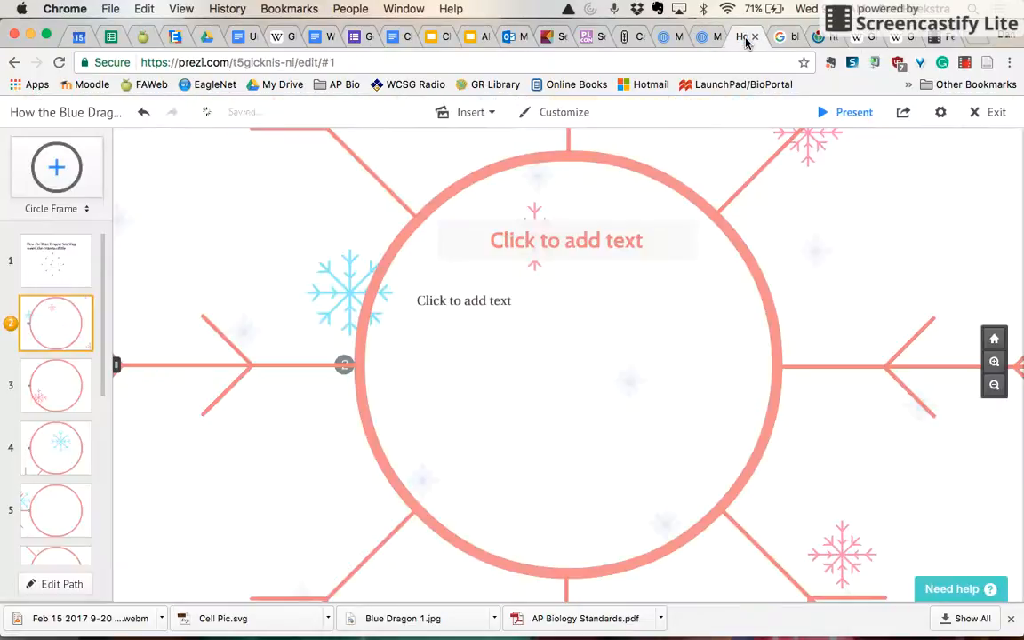
left_click(542, 288)
left_click(460, 219)
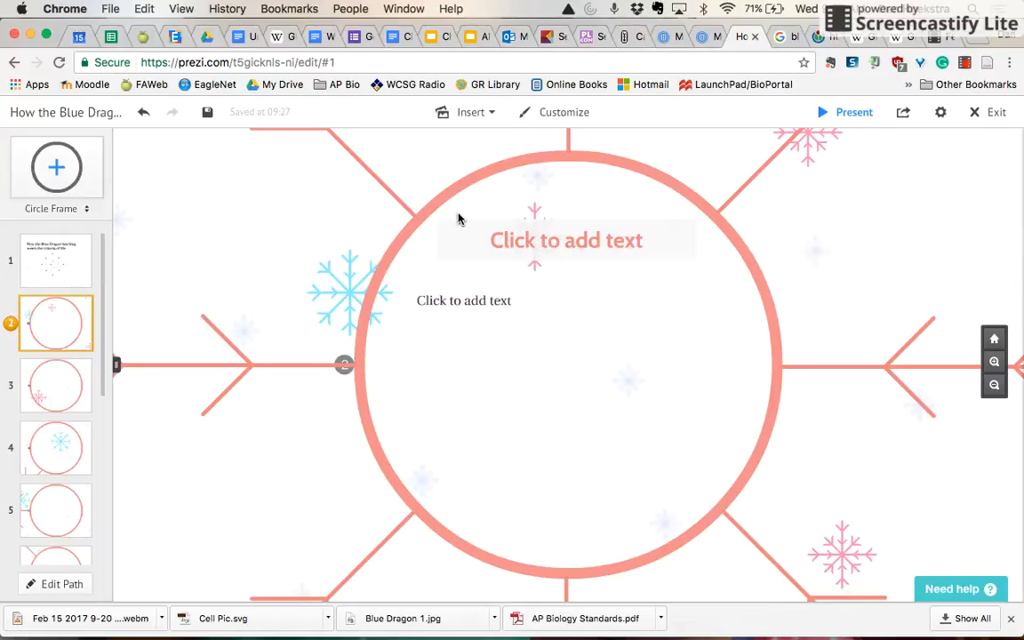
left_click(486, 119)
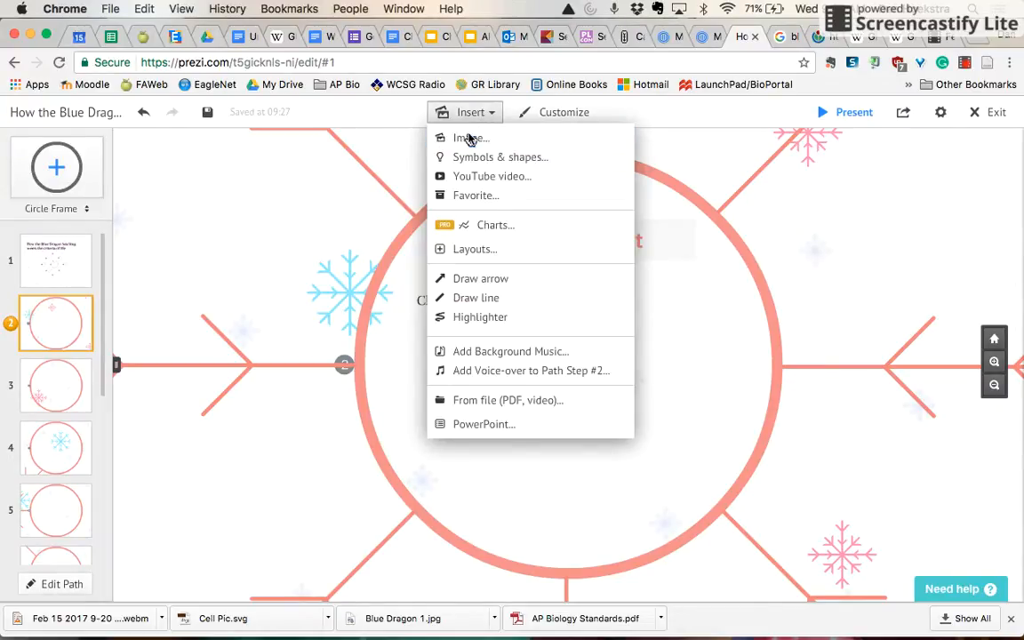
left_click(469, 139)
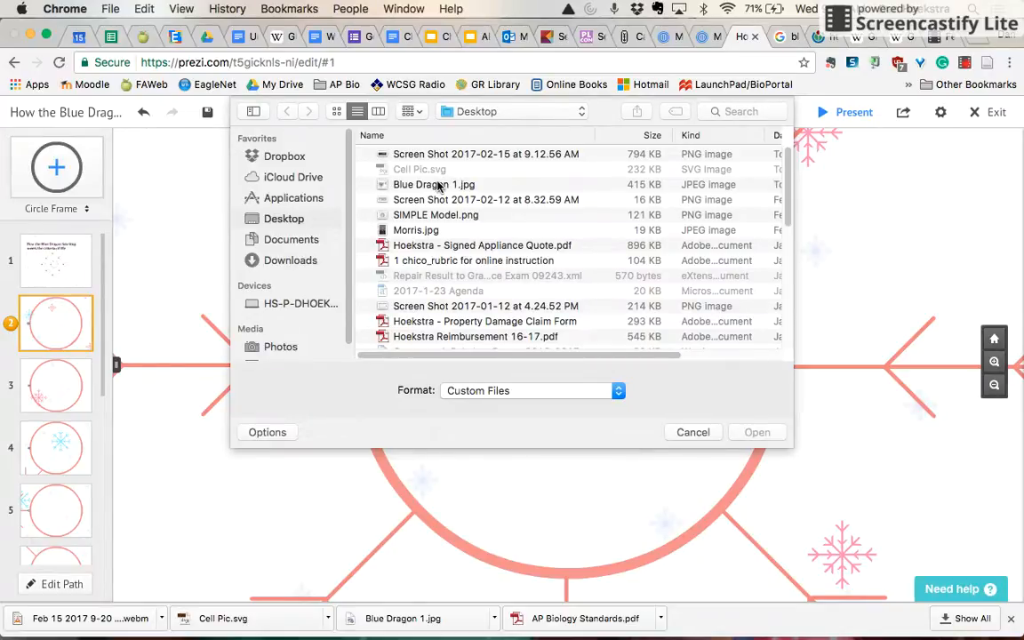
left_click(396, 184)
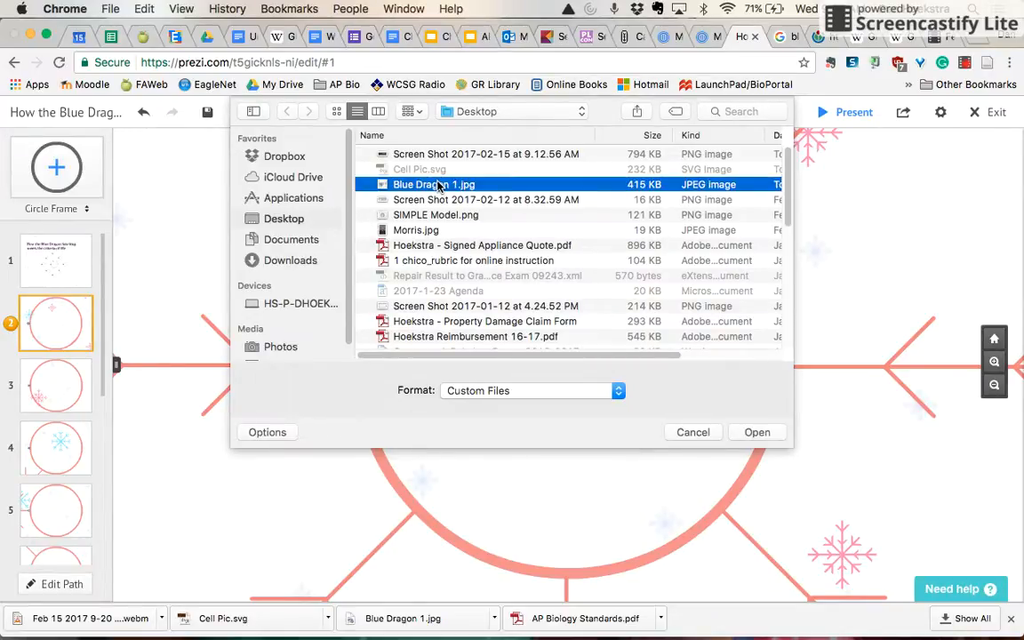
left_click(755, 432)
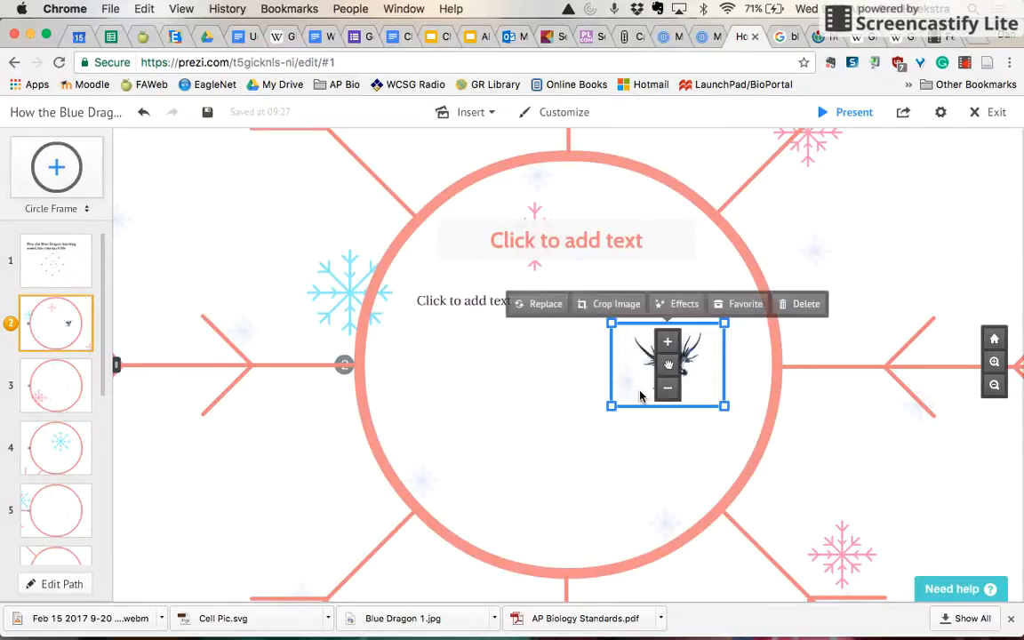
- Enlarge the blue dragon image to over half the circle's width and place it centrally below the body text placeholder
left_click_drag(671, 375, 530, 397)
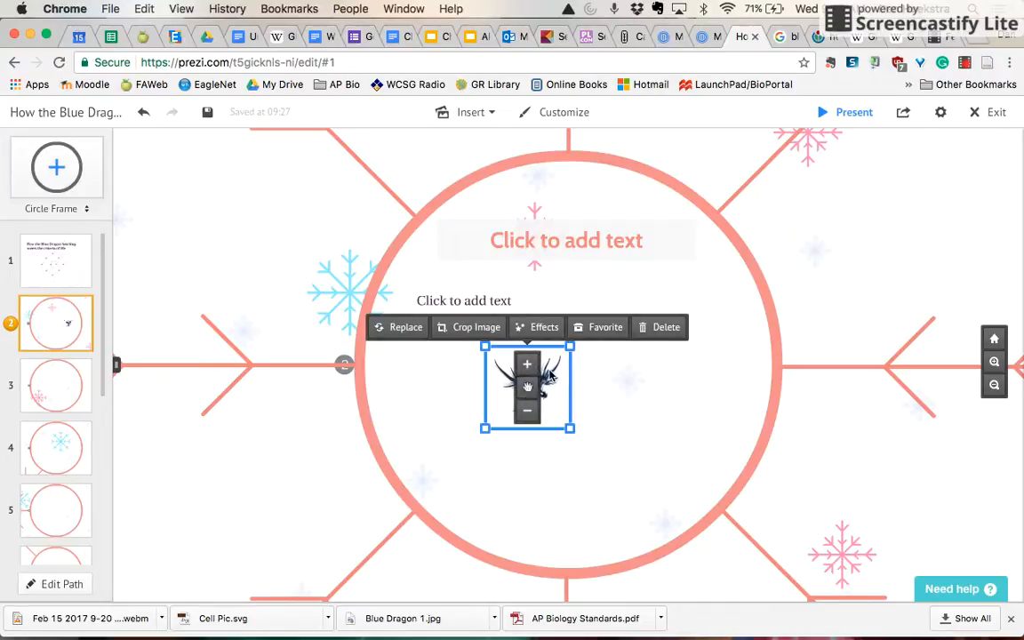
left_click_drag(569, 346, 704, 310)
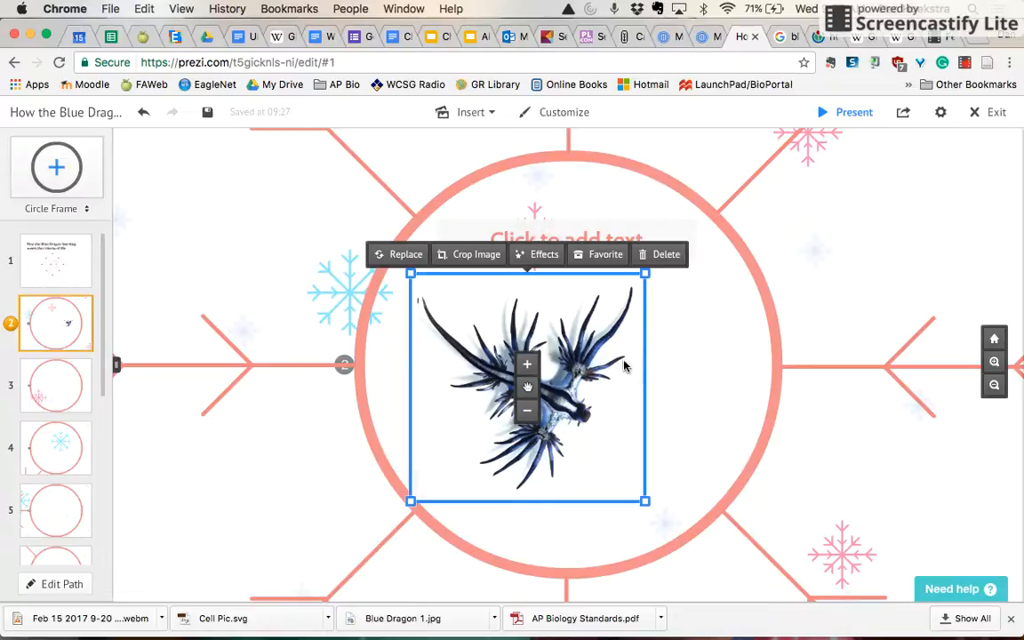
left_click_drag(629, 384, 665, 425)
- Enter "Blue Dragon Sea Slug" as the subtitle of the path step 2 circle
left_click(566, 249)
type("Blue")
type("Dra")
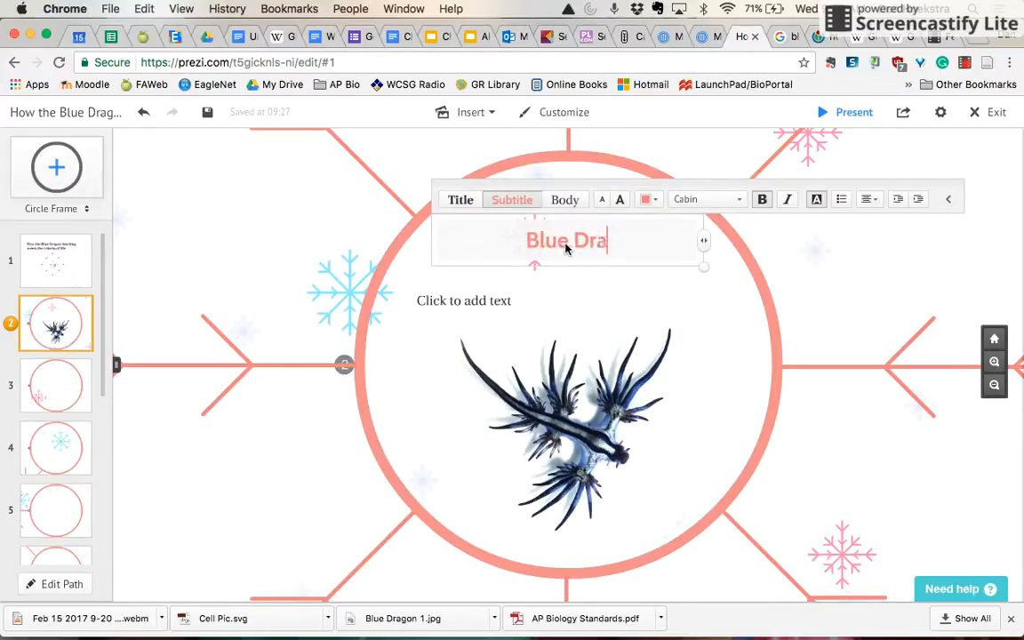
type("gon Sea A")
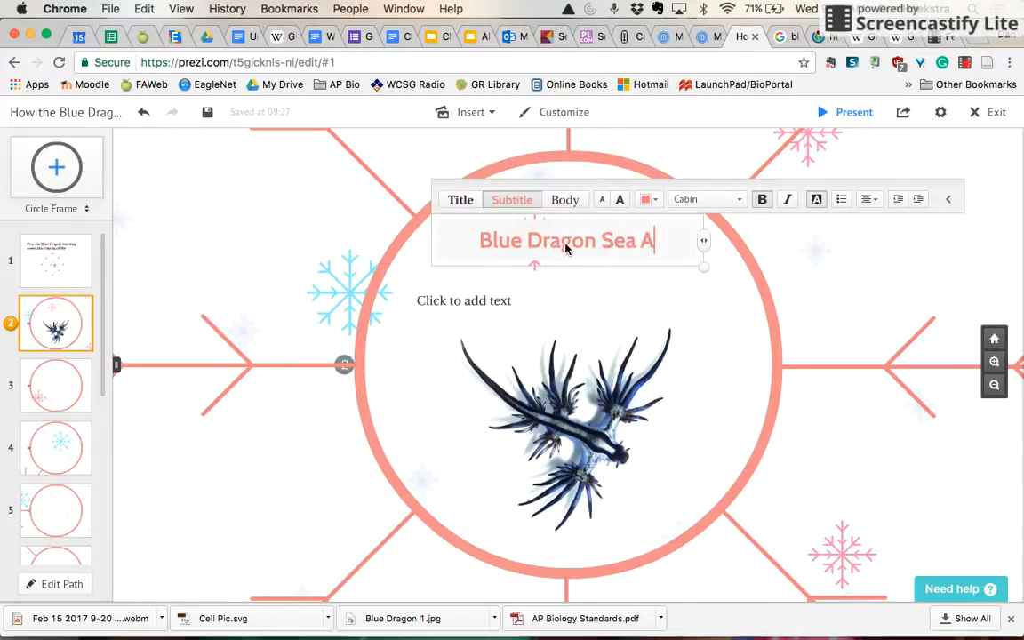
key("BackSpace")
type("Slug")
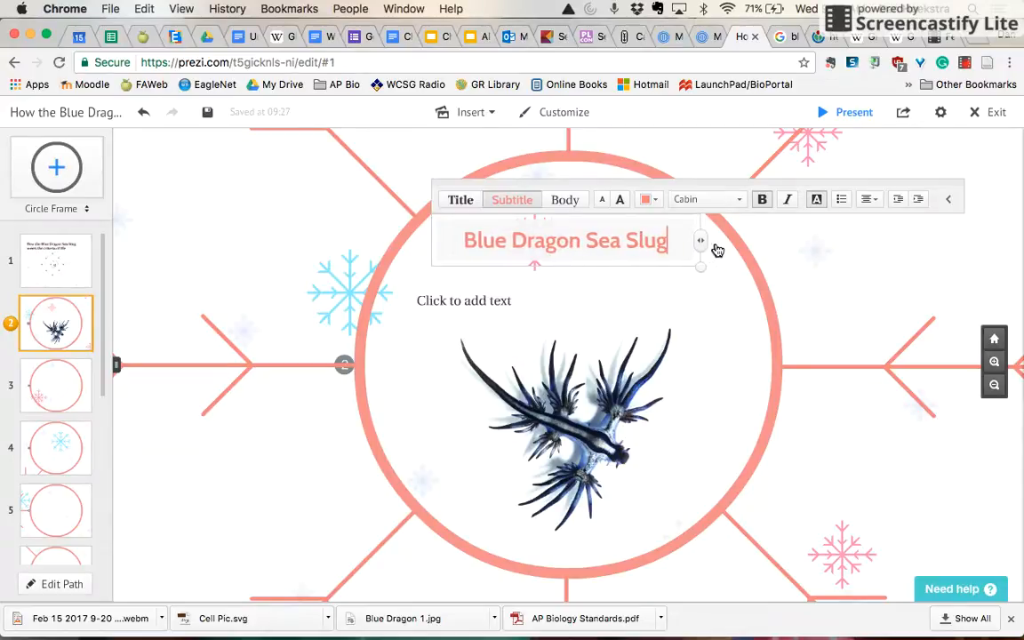
left_click_drag(707, 268, 702, 263)
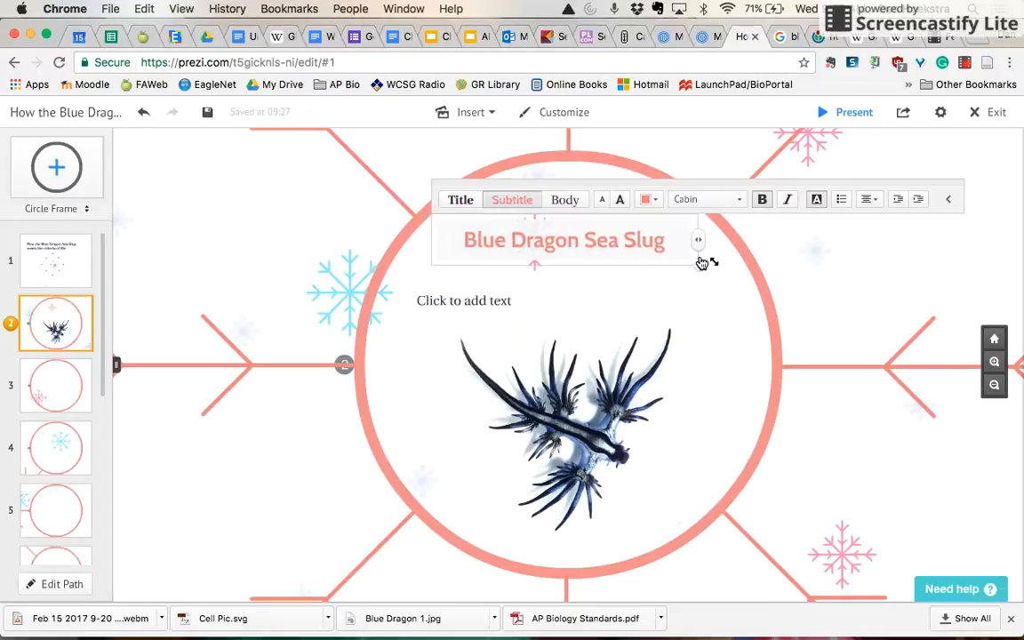
left_click(553, 339)
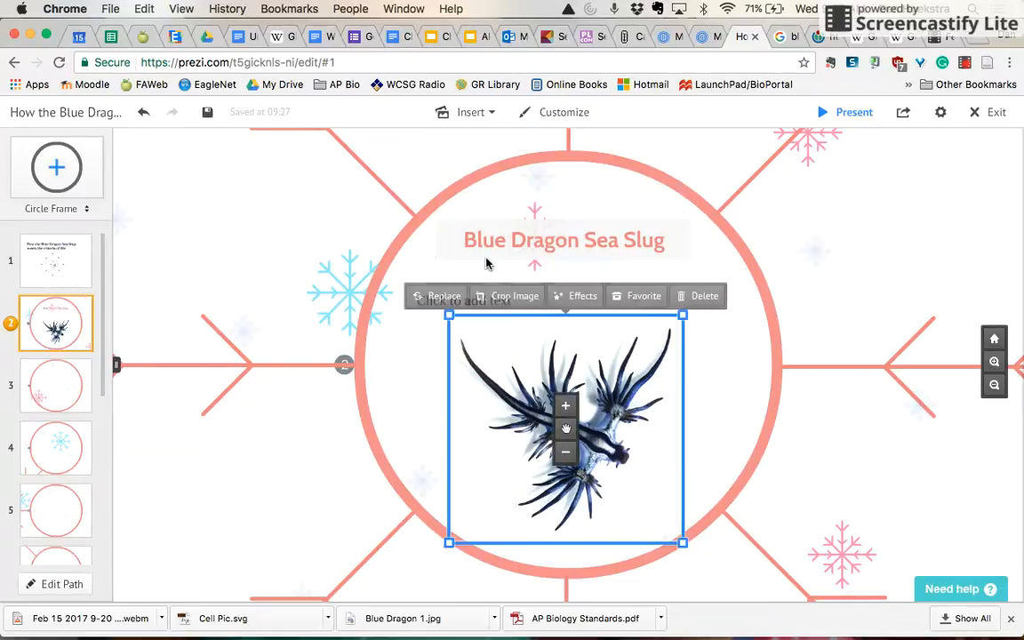
left_click(396, 371)
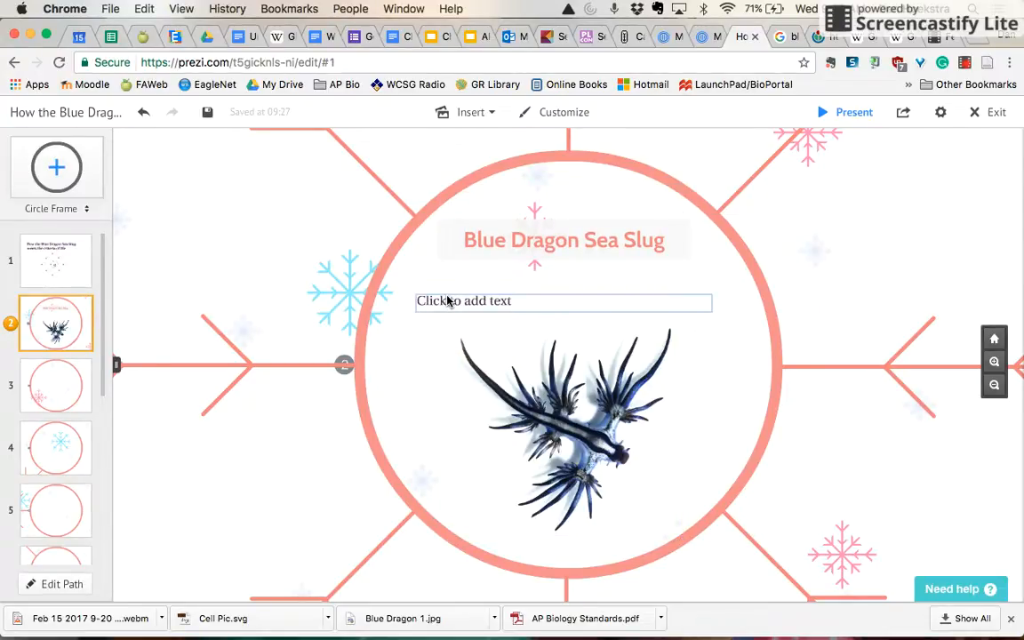
left_click(444, 302)
left_click(498, 320)
left_click(503, 308)
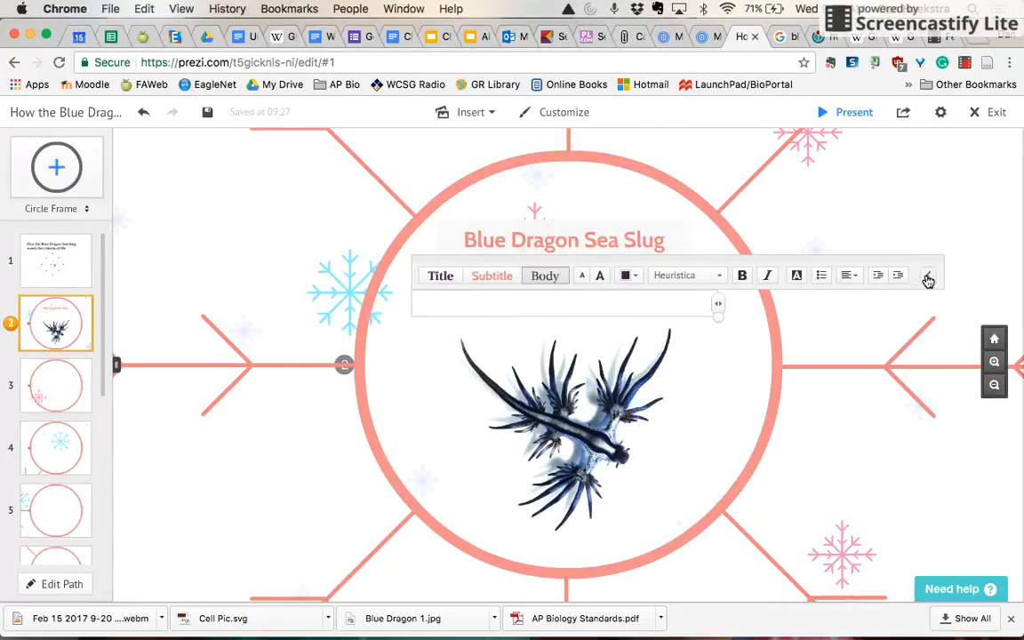
left_click(743, 377)
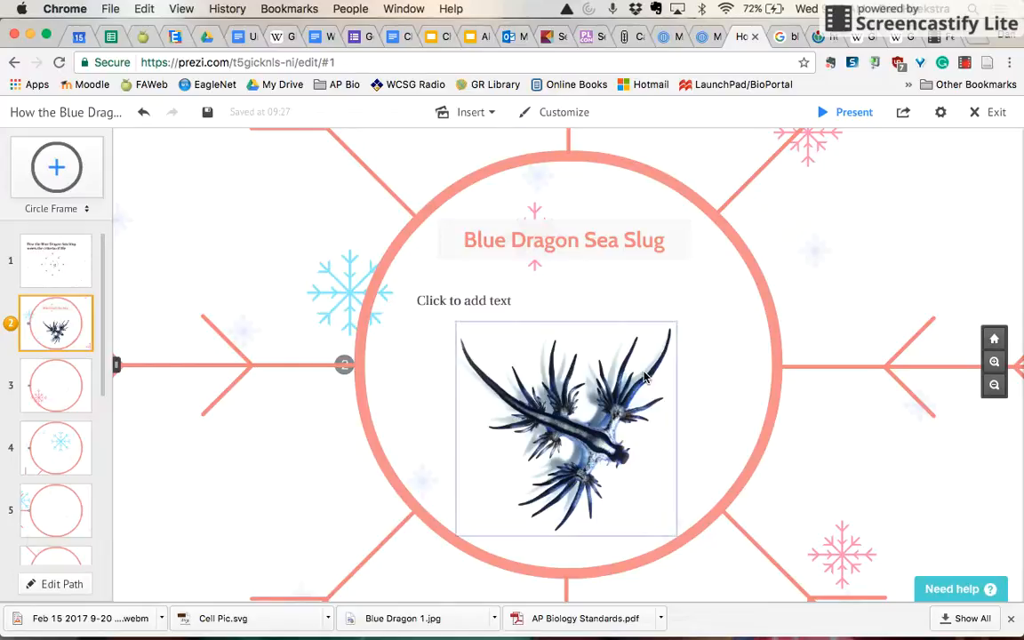
- Enlarge the blue dragon image slightly so it reaches up to the body text placeholder
left_click(671, 332)
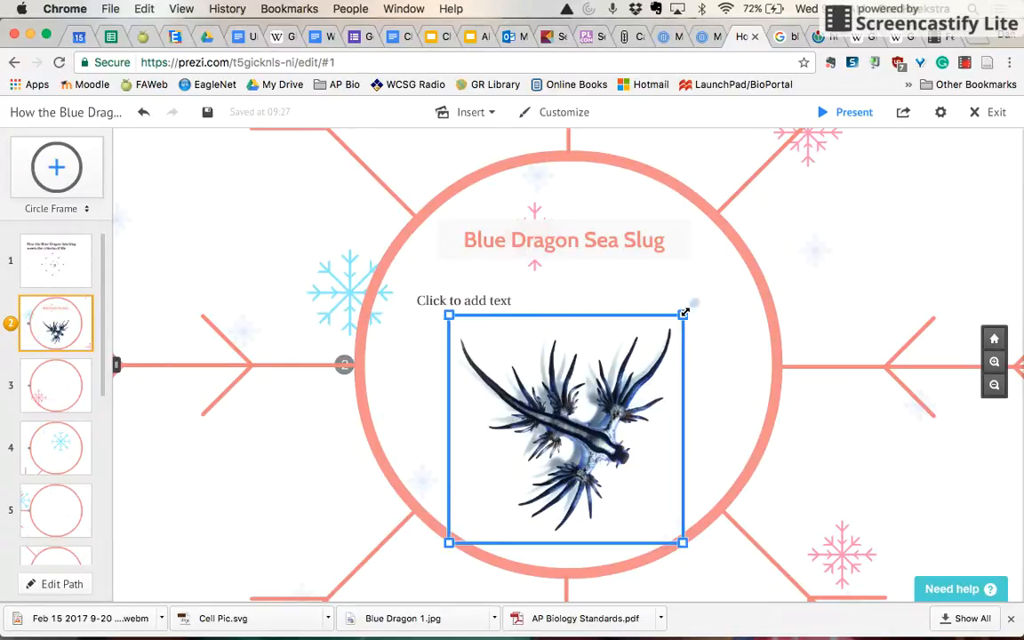
left_click_drag(683, 309, 701, 297)
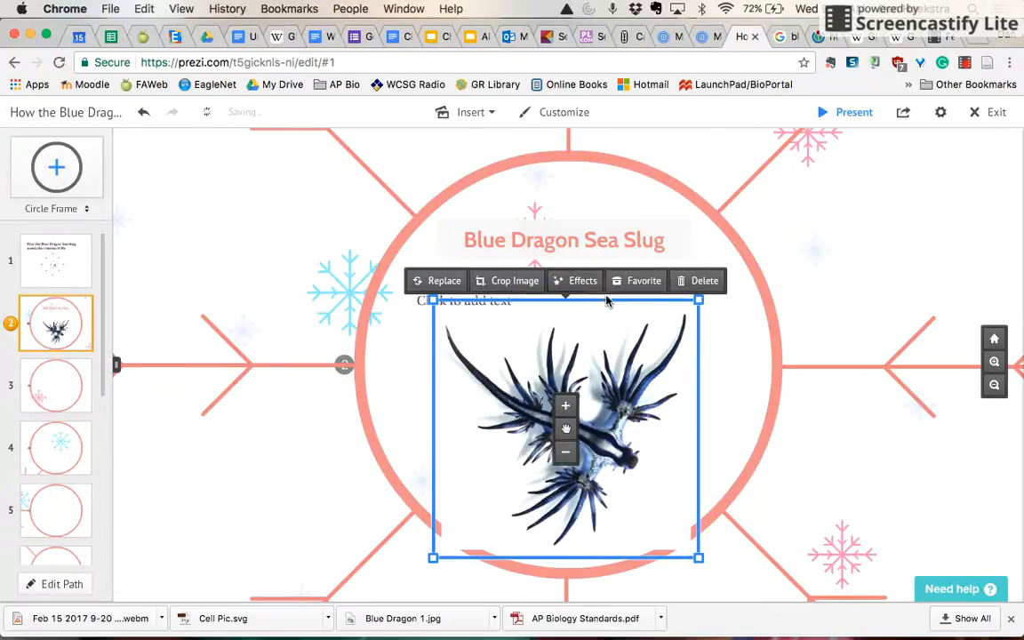
left_click(729, 334)
- Nudge the blue dragon image upward so it covers the body text placeholder and clears the circle's lower edge
left_click(585, 357)
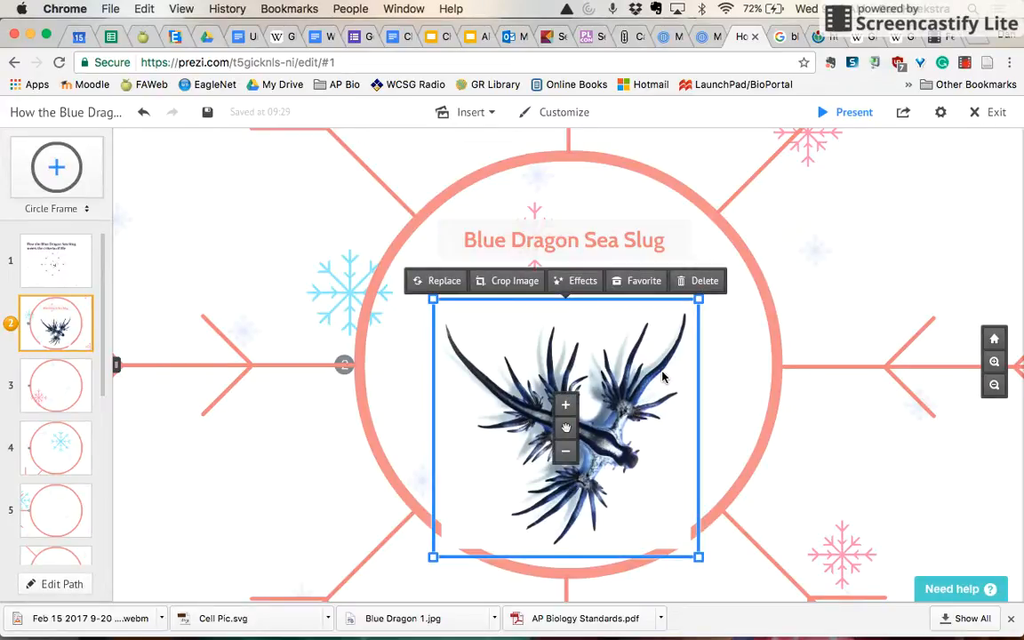
key("Up")
key("Up")
key("Up")
key("Up")
key("Up")
key("Up")
key("Up")
key("Up")
key("Up")
key("Up")
key("Up")
key("Up")
key("Up")
key("Up")
key("Up")
key("Up")
key("Up")
key("Up")
key("Up")
key("Up")
key("Up")
key("Up")
key("Up")
key("Up")
key("Up")
key("Up")
key("Up")
key("Up")
key("Up")
key("Up")
key("Up")
left_click(743, 382)
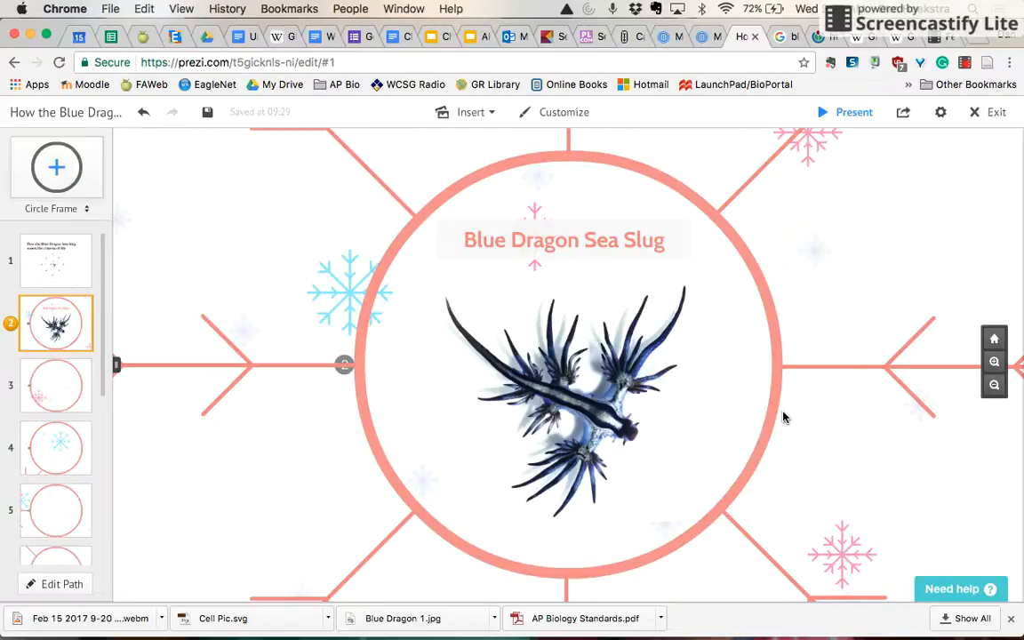
- Go to path step 3 and check the next criterion of life in the Google Docs notes
left_click(71, 389)
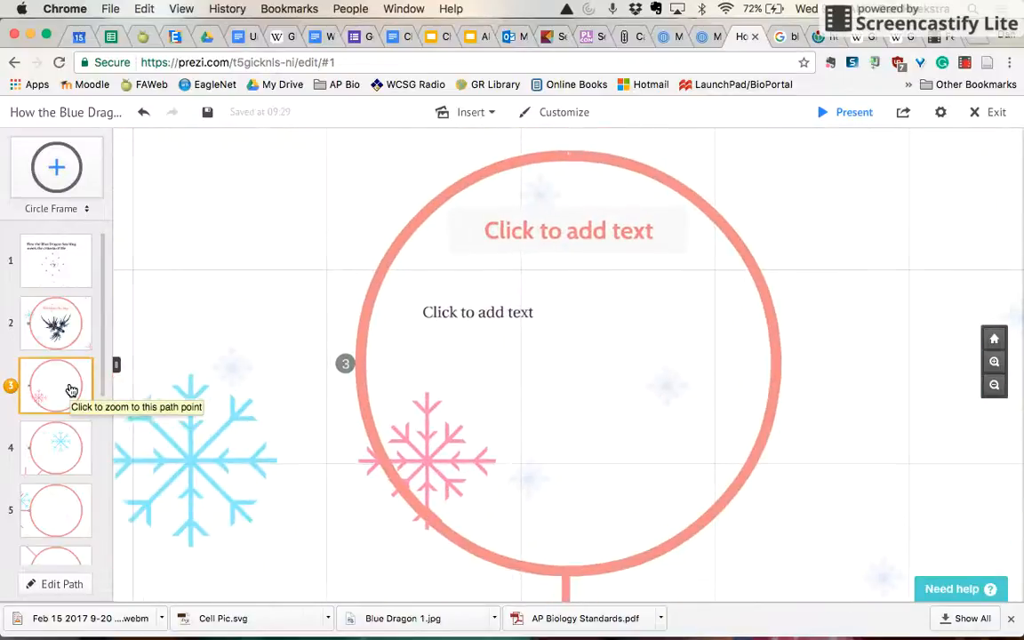
left_click(238, 35)
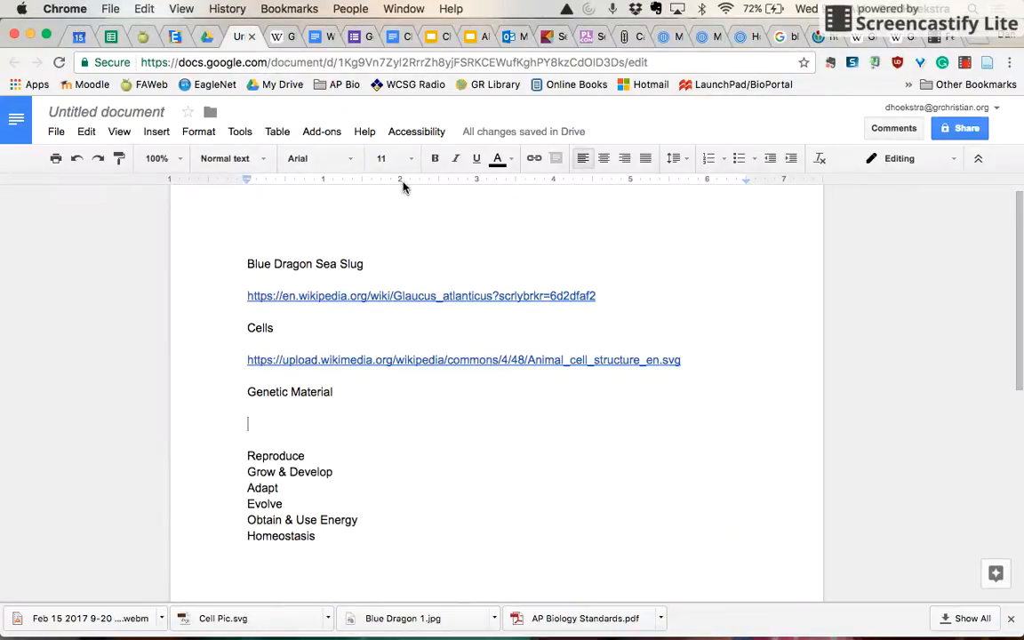
left_click(748, 37)
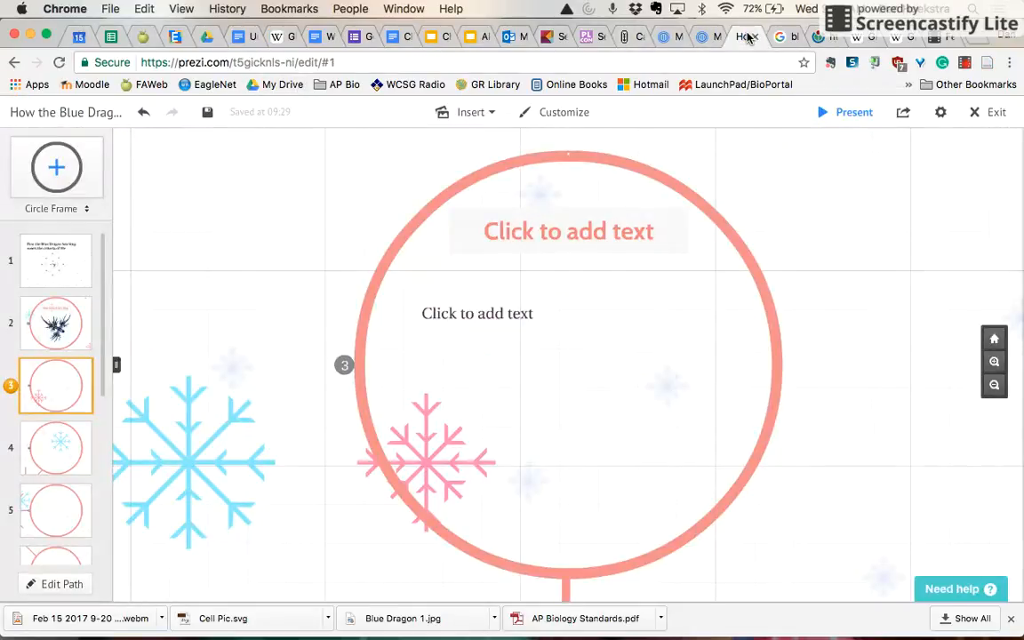
- Enter "Made of Cells" as the subtitle of the path step 3 circle
left_click(537, 246)
type("C")
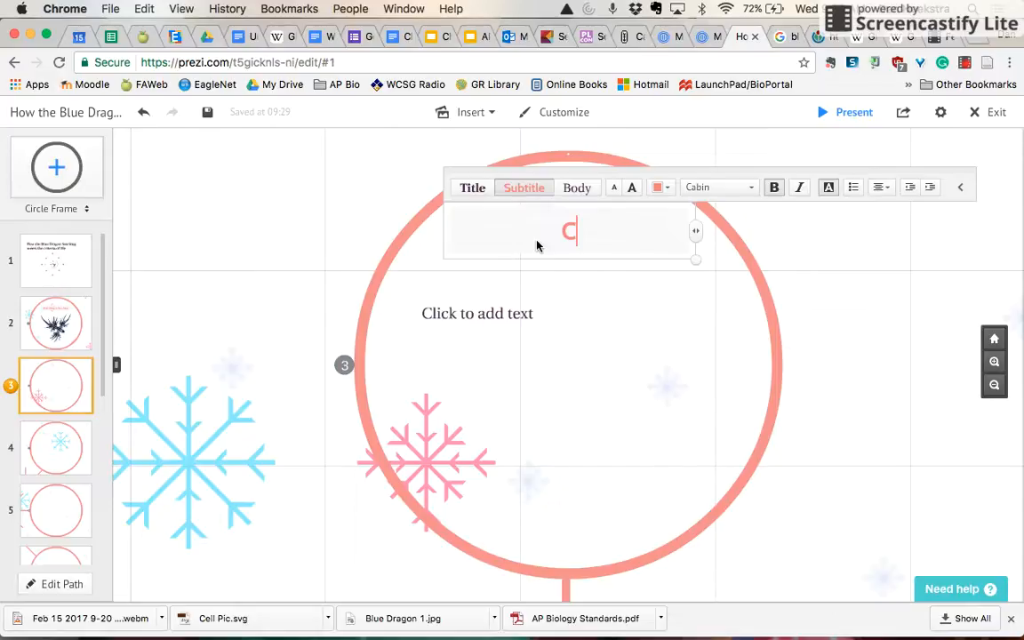
type("ells")
key("Left")
key("Left")
key("Left")
key("Left")
type("Made of")
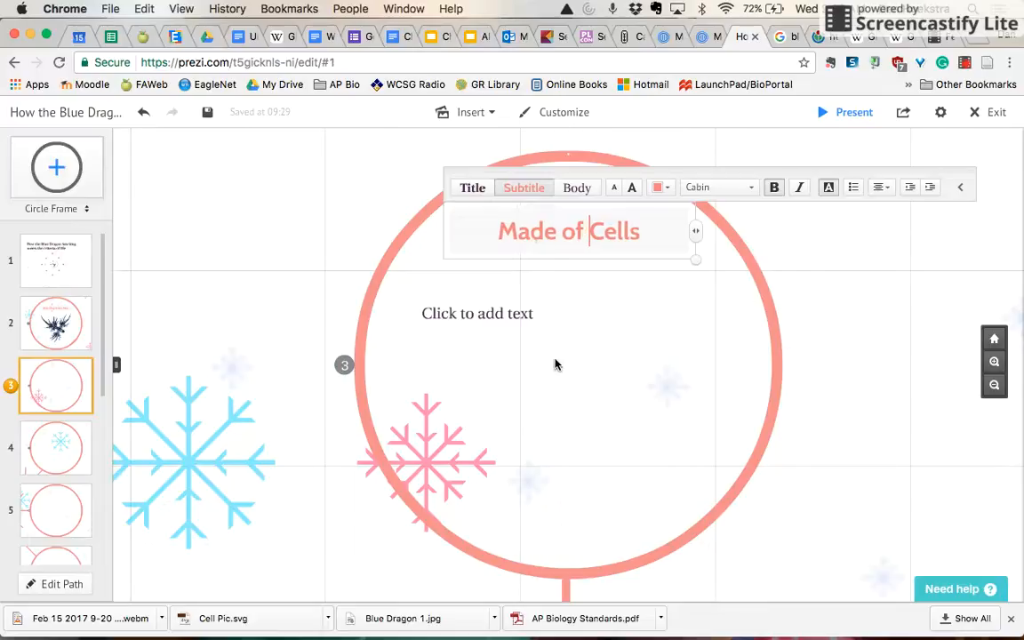
left_click(563, 333)
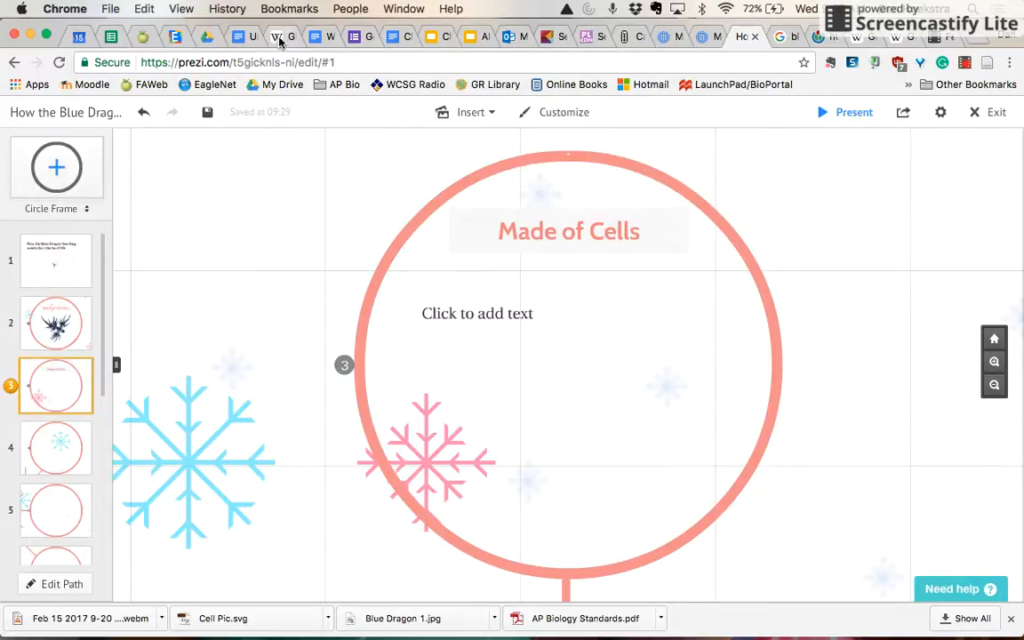
- Check the Google Docs notes, and try to insert the cell picture from the Desktop into path step 3
left_click(242, 39)
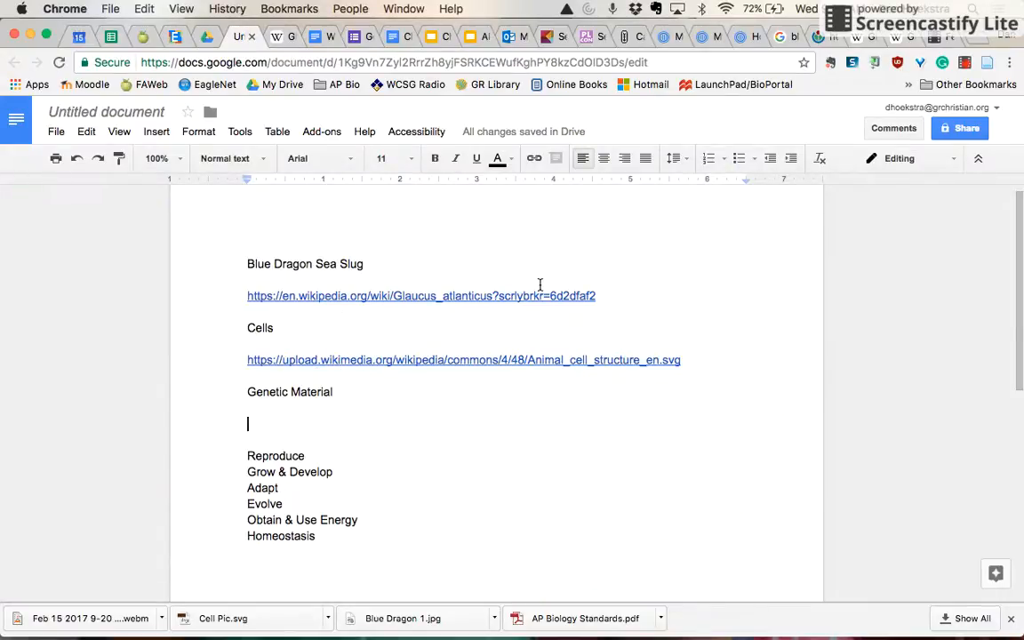
left_click(747, 37)
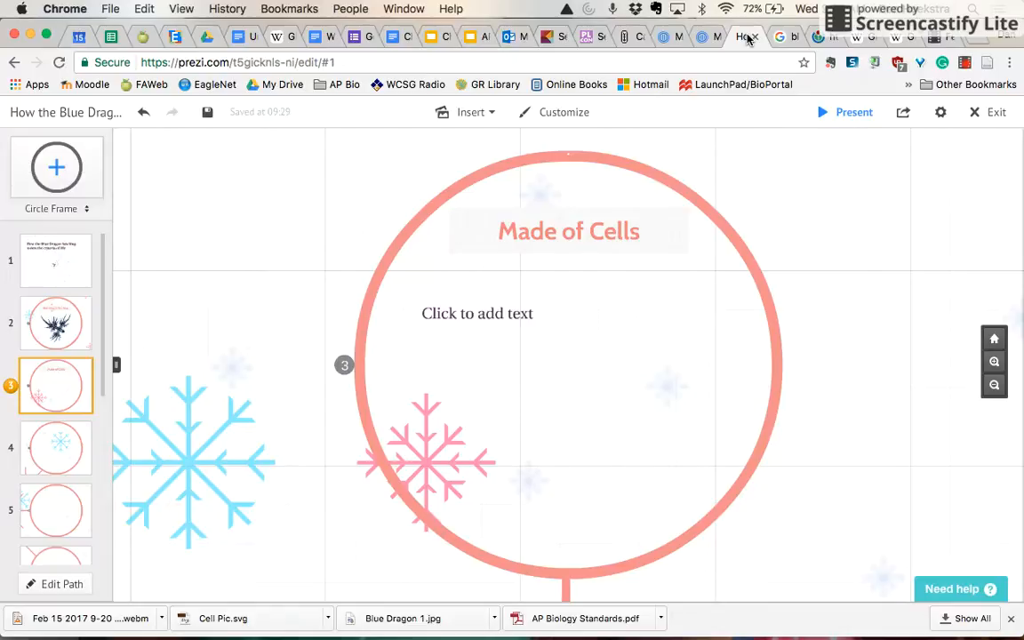
left_click(477, 114)
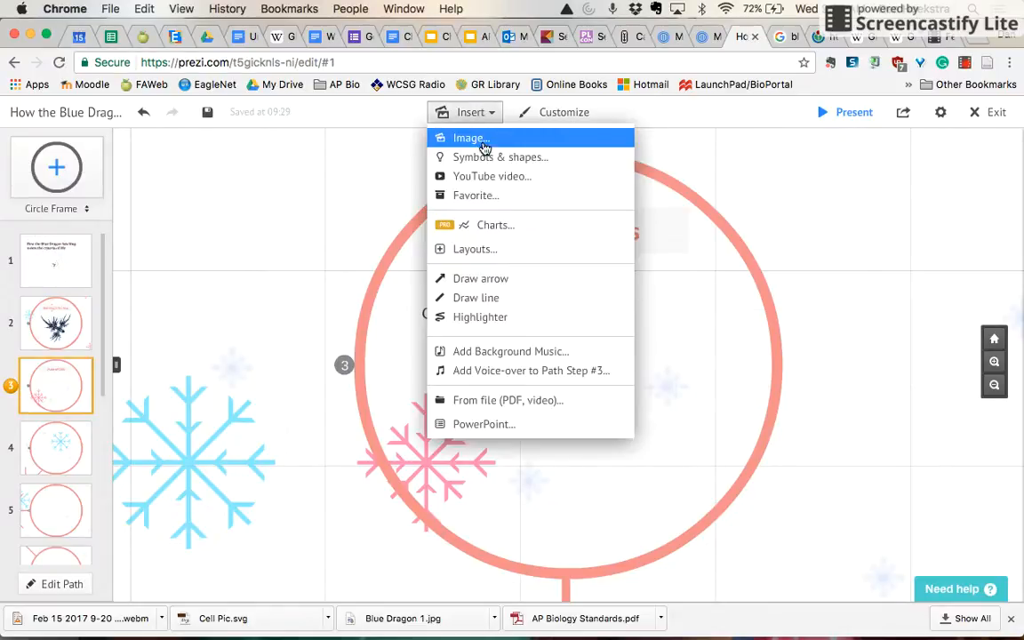
left_click(471, 139)
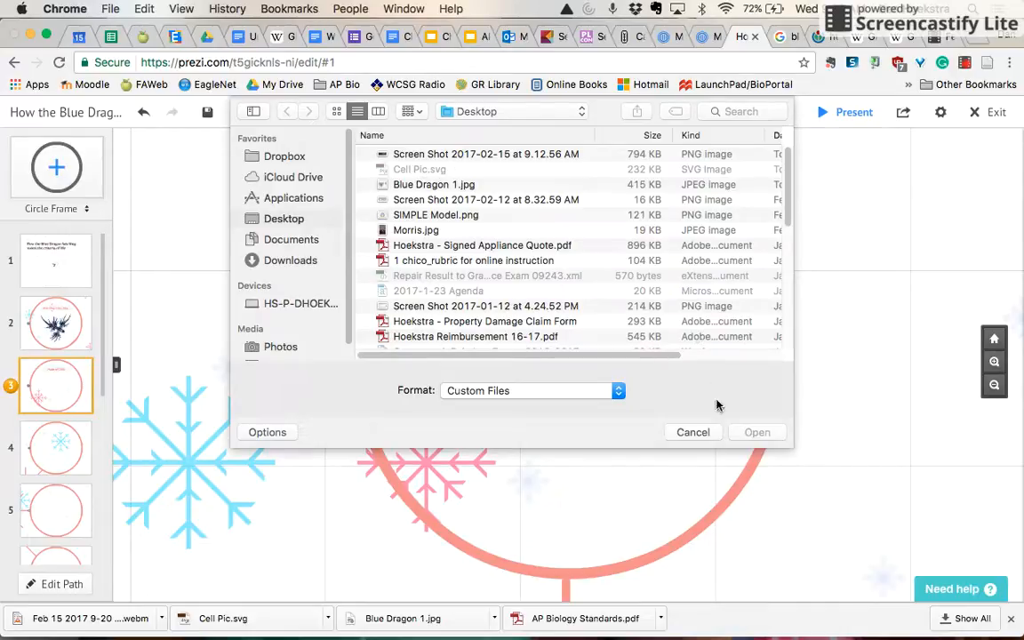
left_click(693, 433)
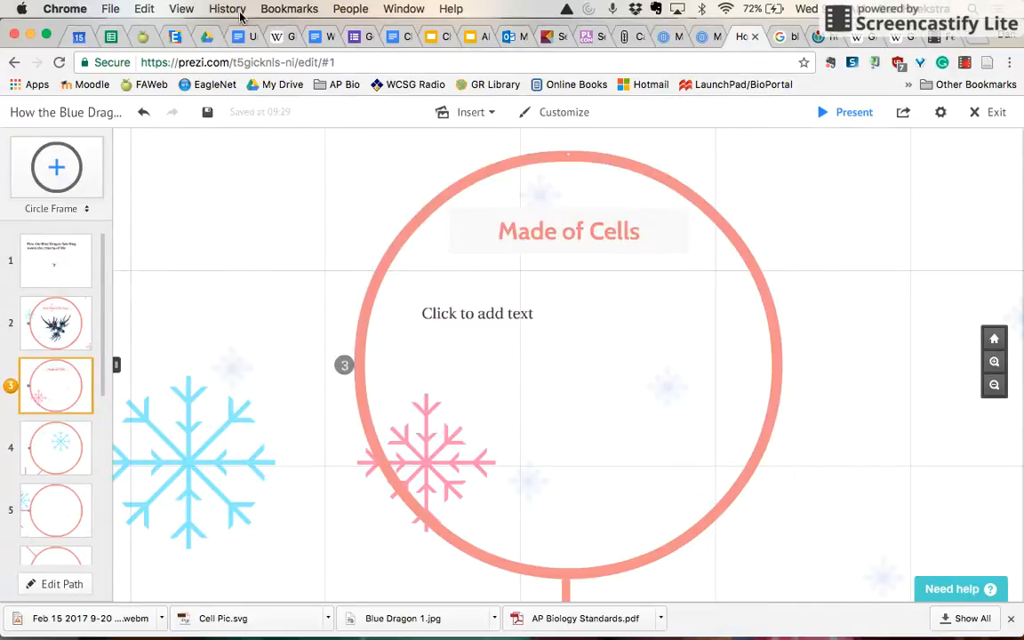
- Switch to the Google Docs notes and view the linked Wikimedia animal cell structure image
left_click(240, 37)
left_click(317, 361)
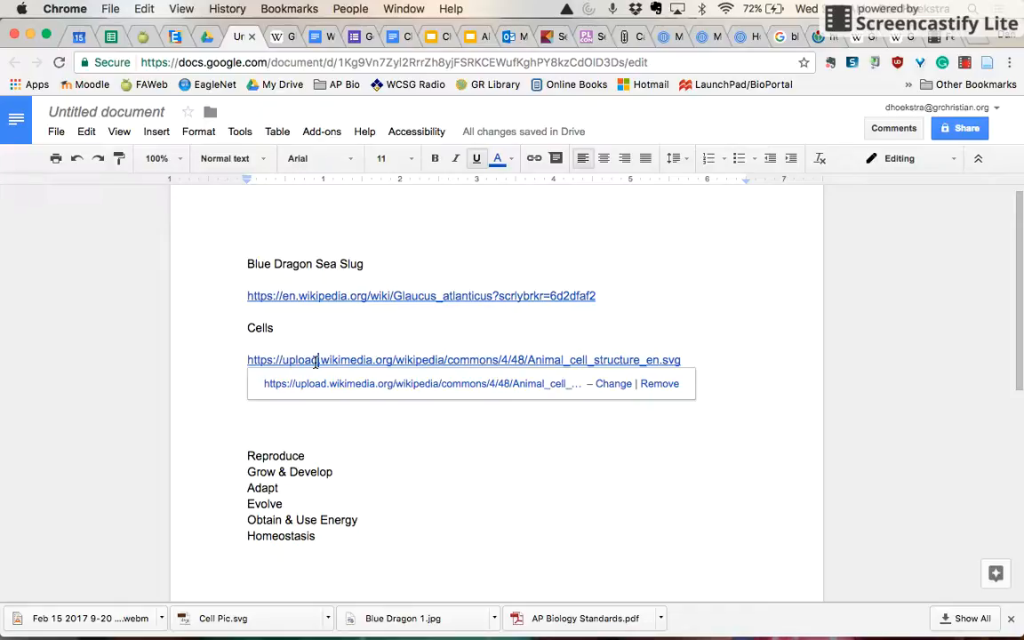
left_click(316, 384)
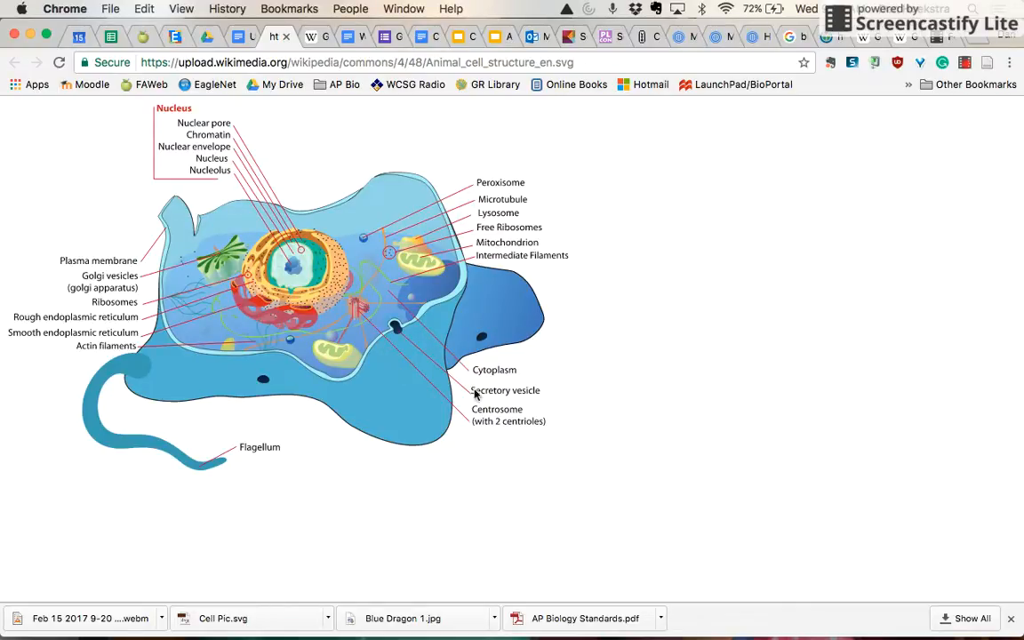
- Switch to the Google Images results and search for "cells"
left_click(869, 45)
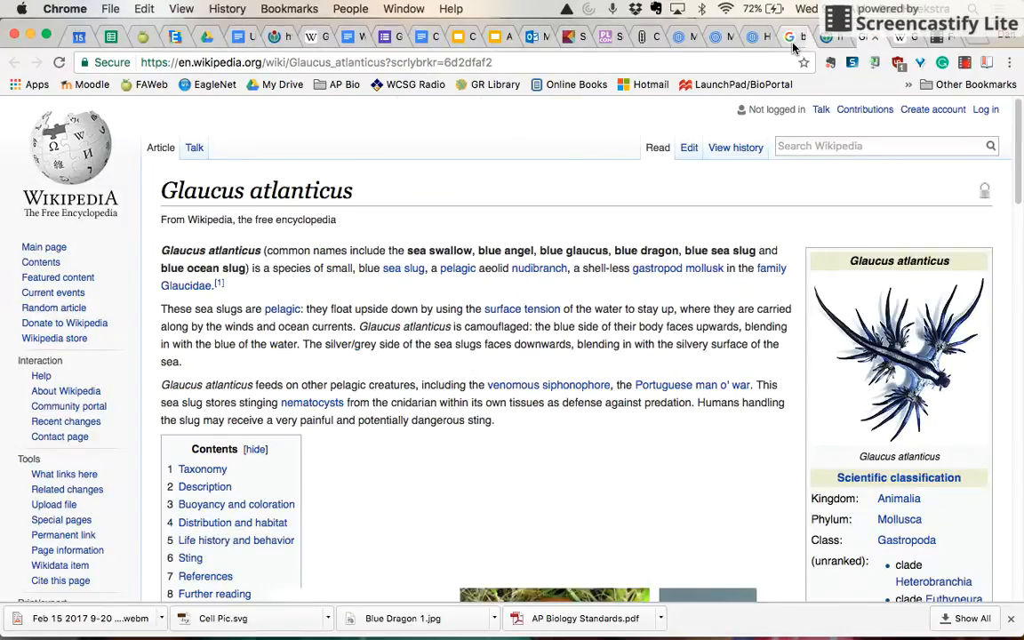
left_click(794, 44)
scroll(546, 251, "up", 5)
triple_click(338, 131)
type("cel")
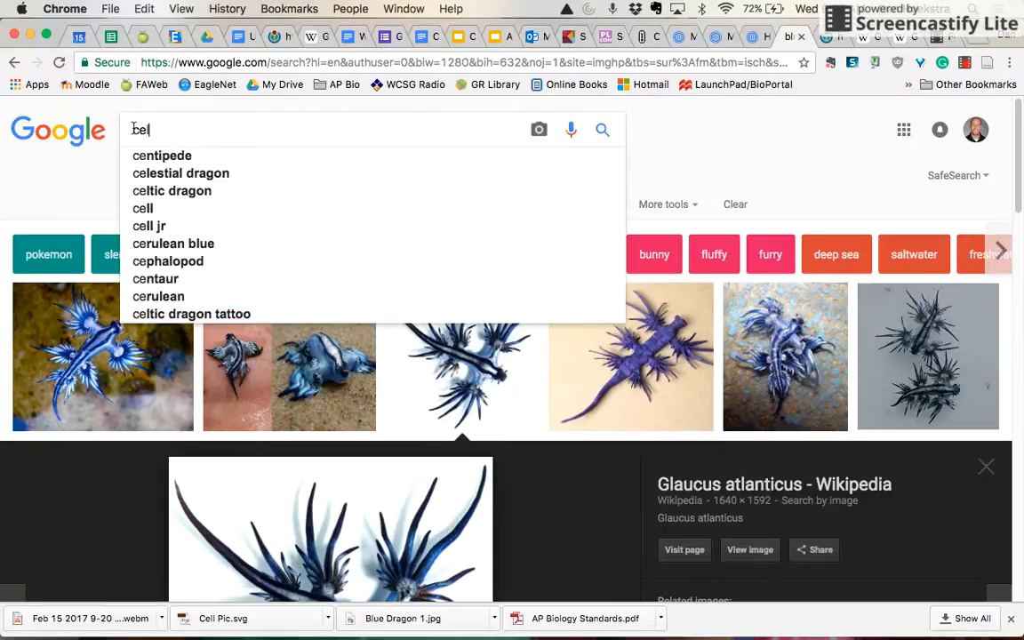
type("ls")
key("Return")
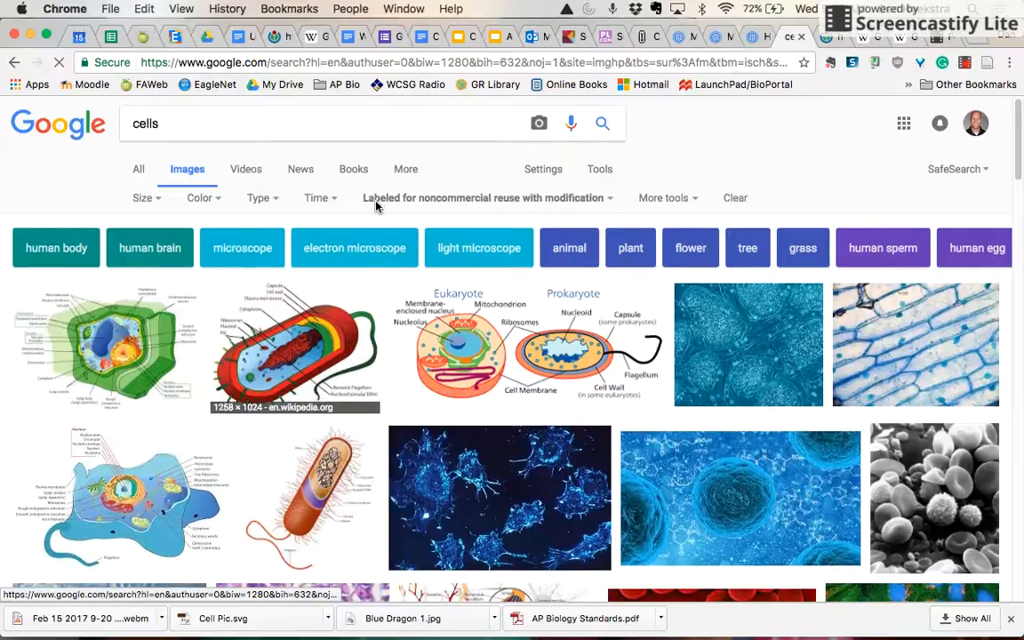
- Save the Eukaryote 3D animal cell image from the results to the Desktop as "Cell #2" in JPEG format
scroll(399, 419, "down", 2)
scroll(399, 420, "down", 8)
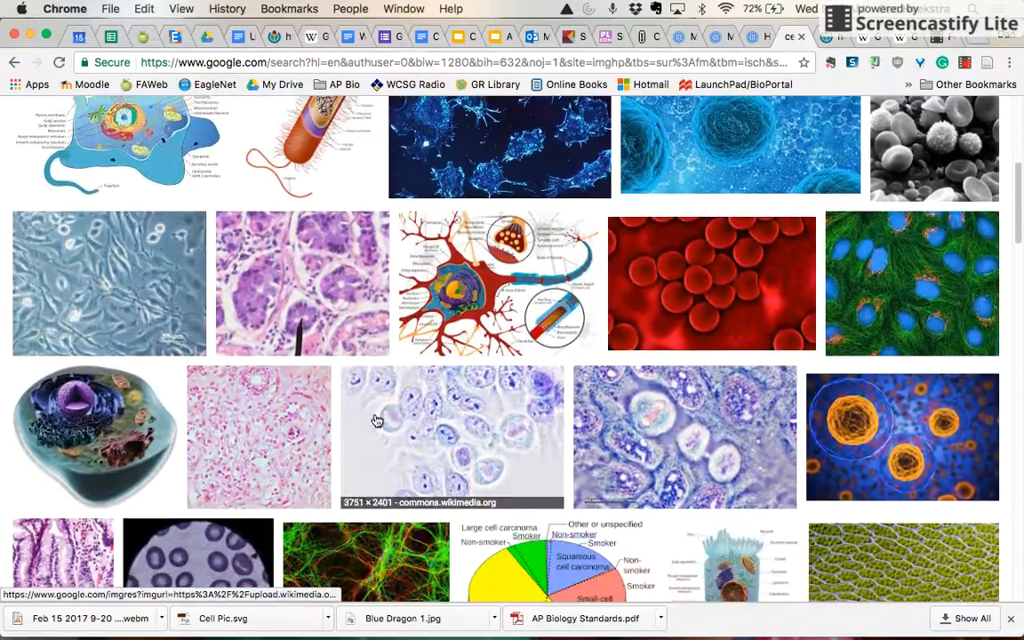
left_click(104, 449)
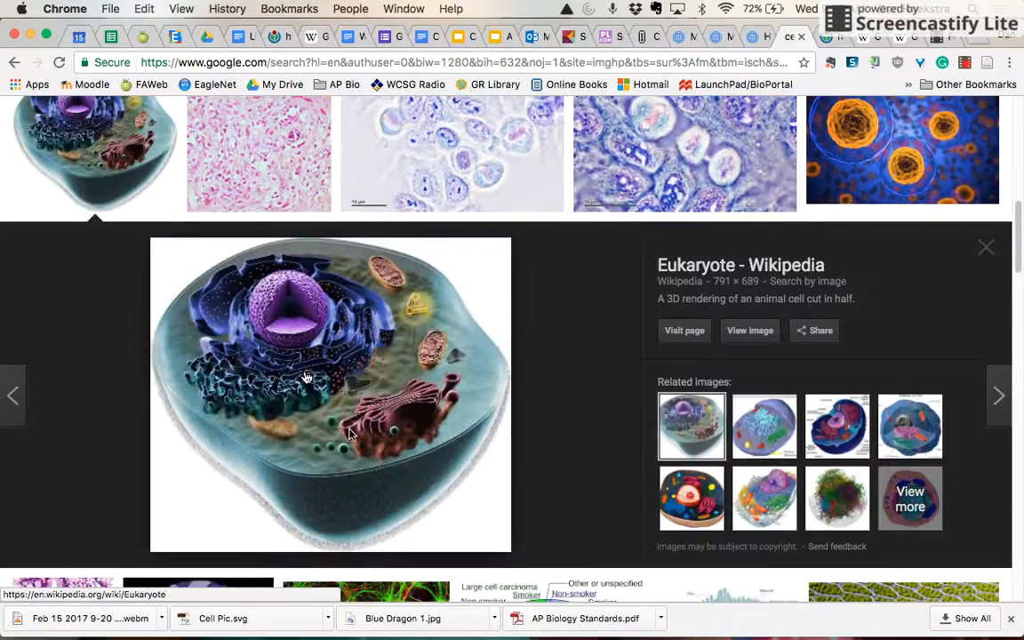
left_click(350, 434)
type("Cell #2")
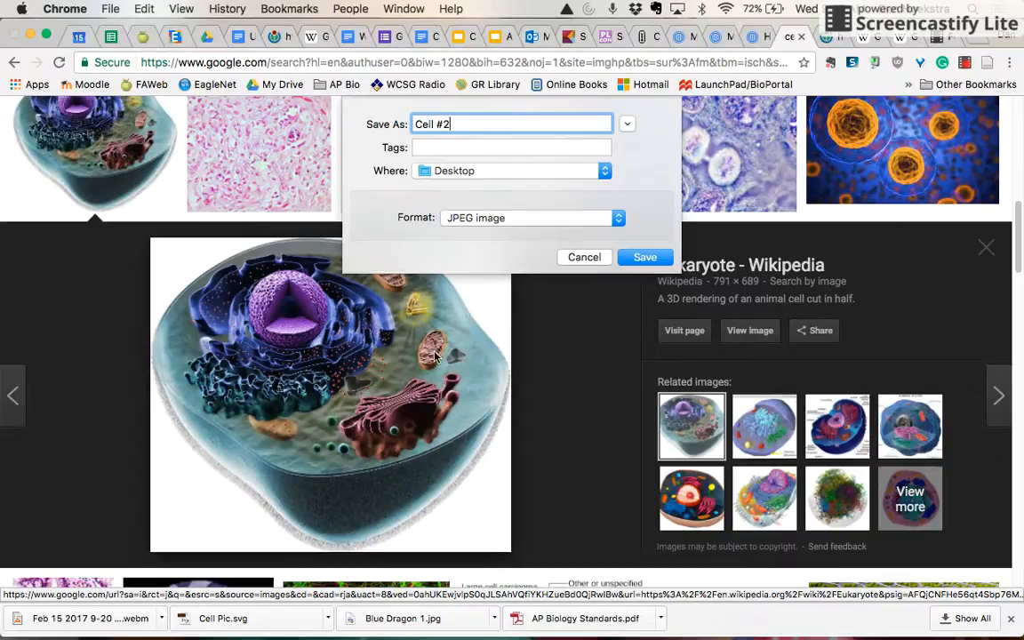
left_click(643, 258)
- Return to the Prezi presentation and insert Cell #2.jpg from the Desktop into the path step 3 circle
left_click(755, 37)
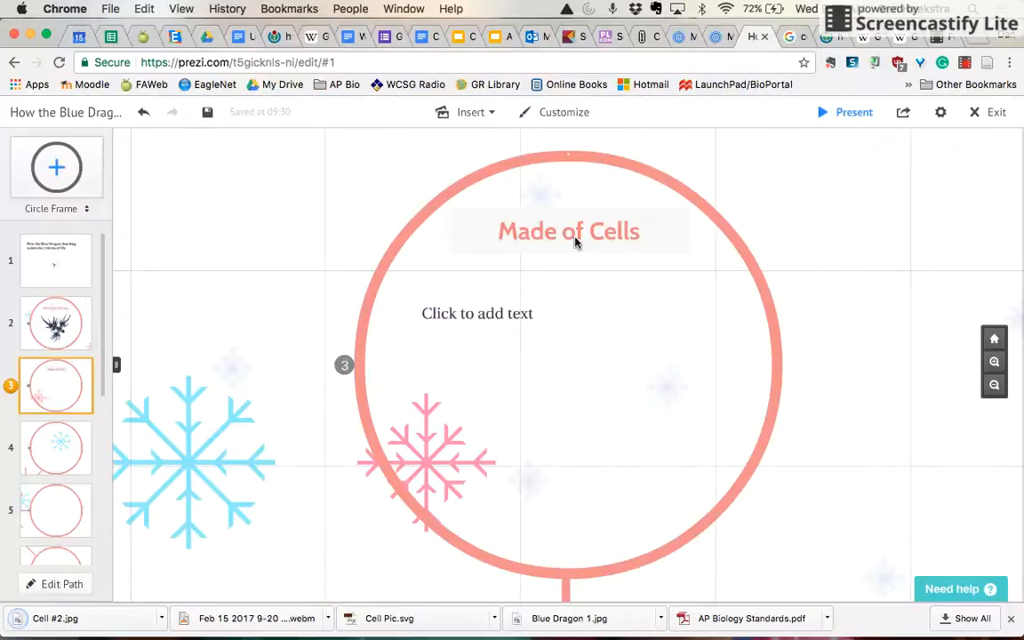
left_click(443, 109)
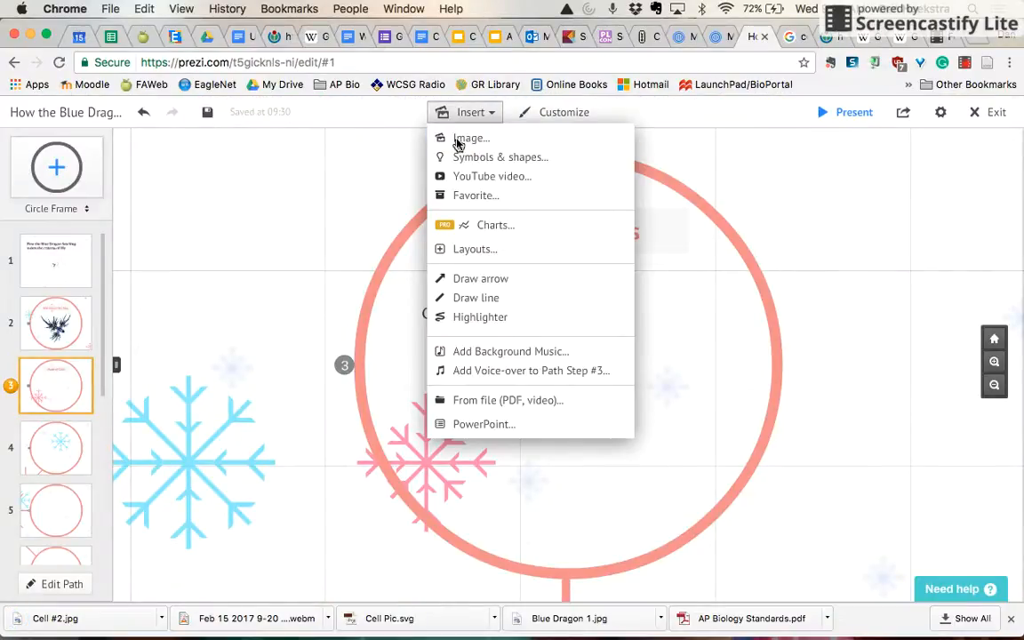
left_click(458, 141)
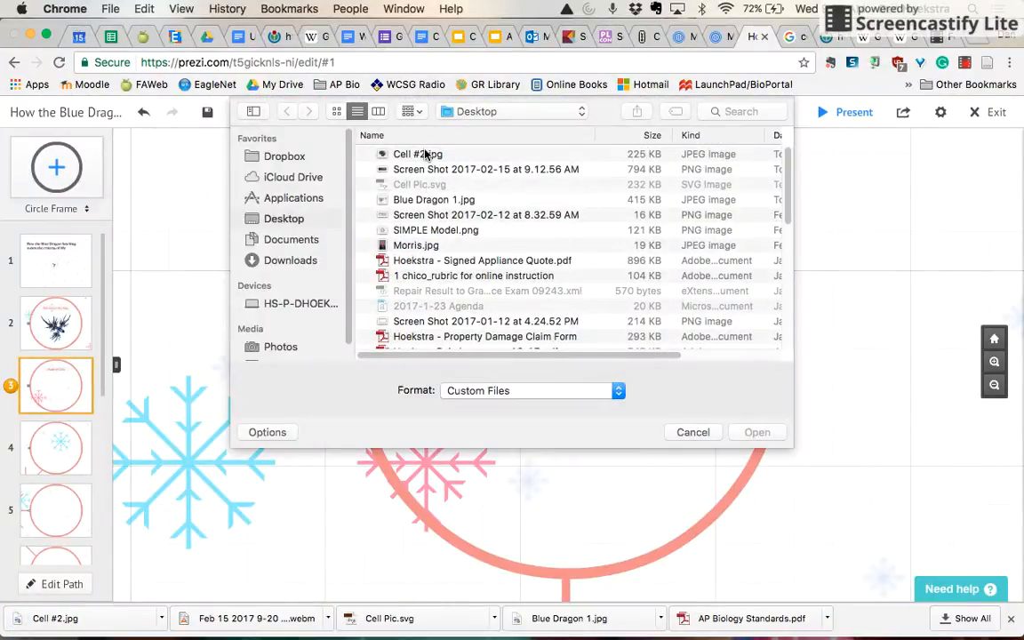
left_click(425, 155)
left_click(756, 433)
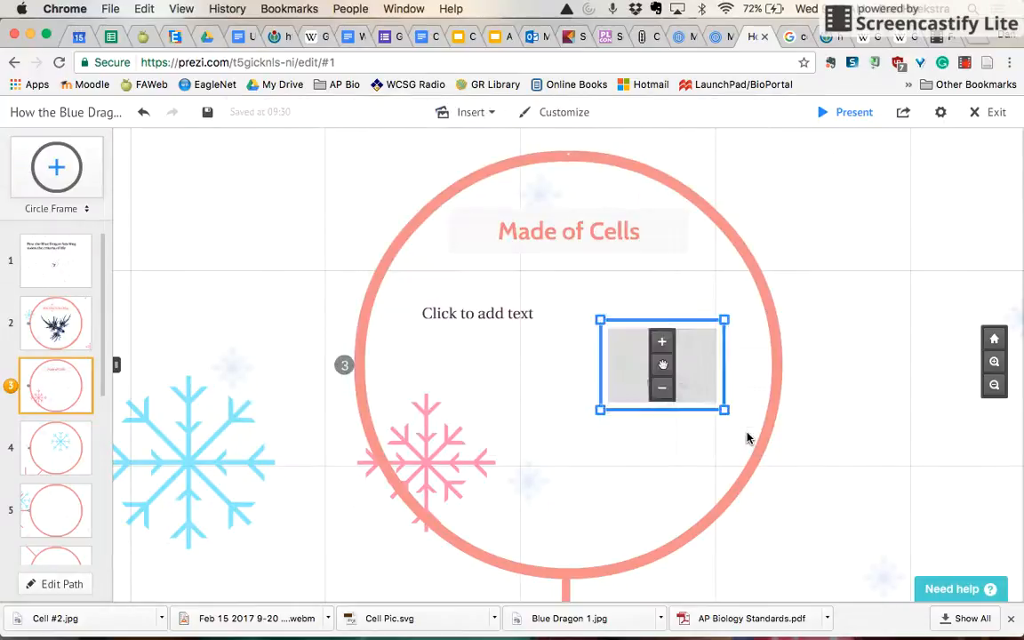
- Enlarge the inserted cell image and place it in the lower half of the circle, below the "Made of Cells" subtitle
left_click_drag(595, 407, 495, 471)
left_click_drag(629, 460, 527, 524)
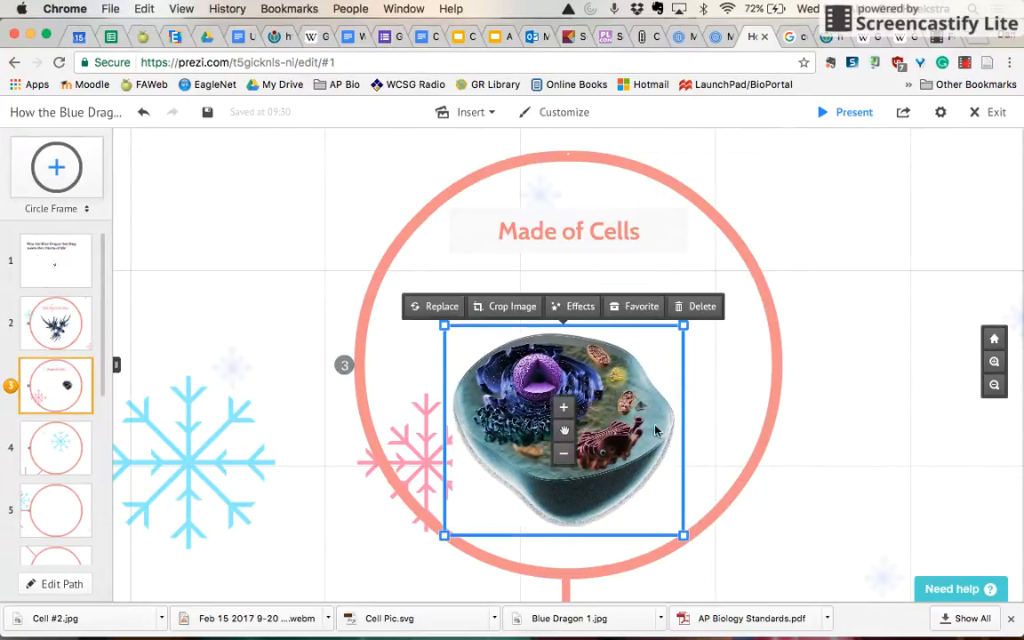
left_click(727, 394)
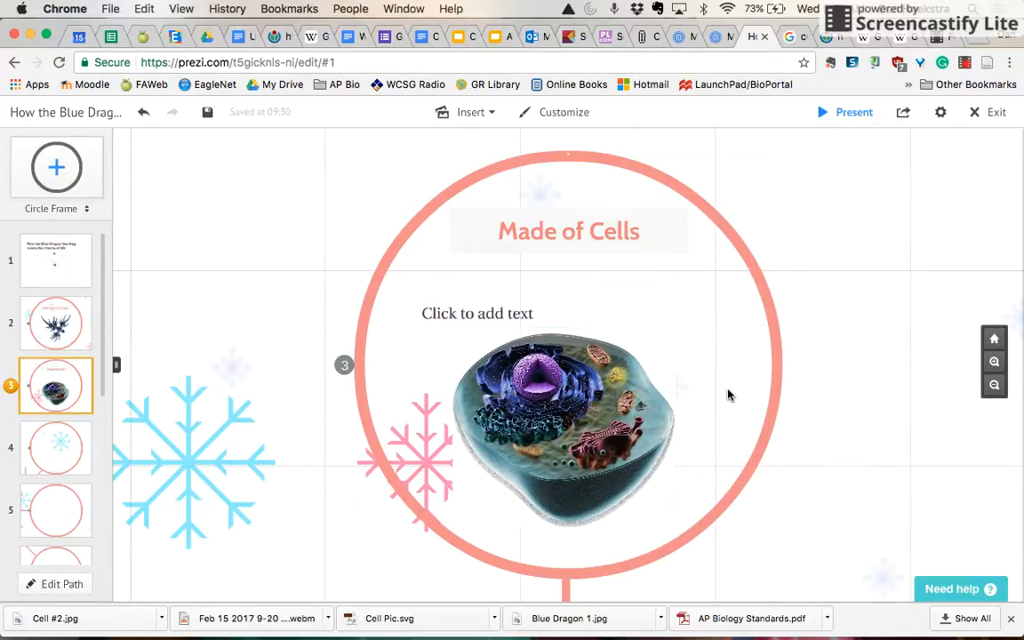
left_click(506, 308)
left_click(478, 318)
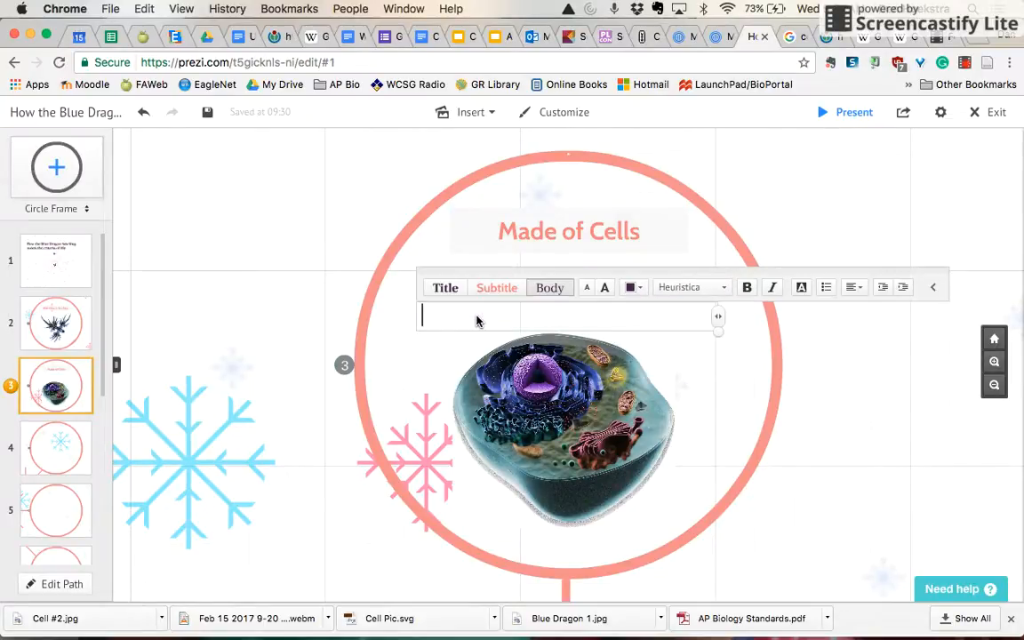
left_click(414, 330)
left_click(417, 322)
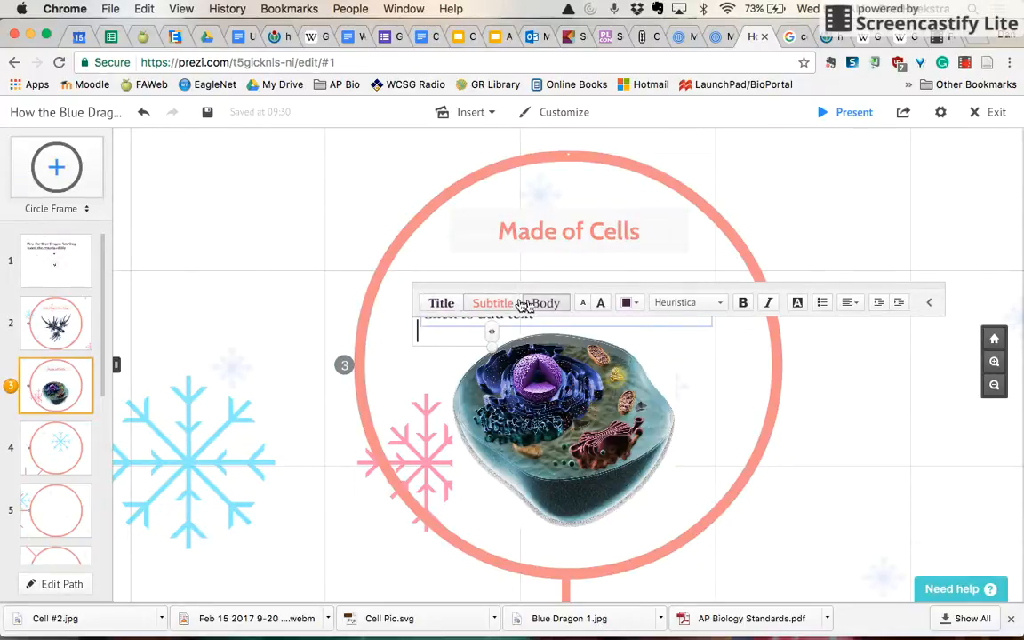
left_click(653, 330)
left_click(529, 323)
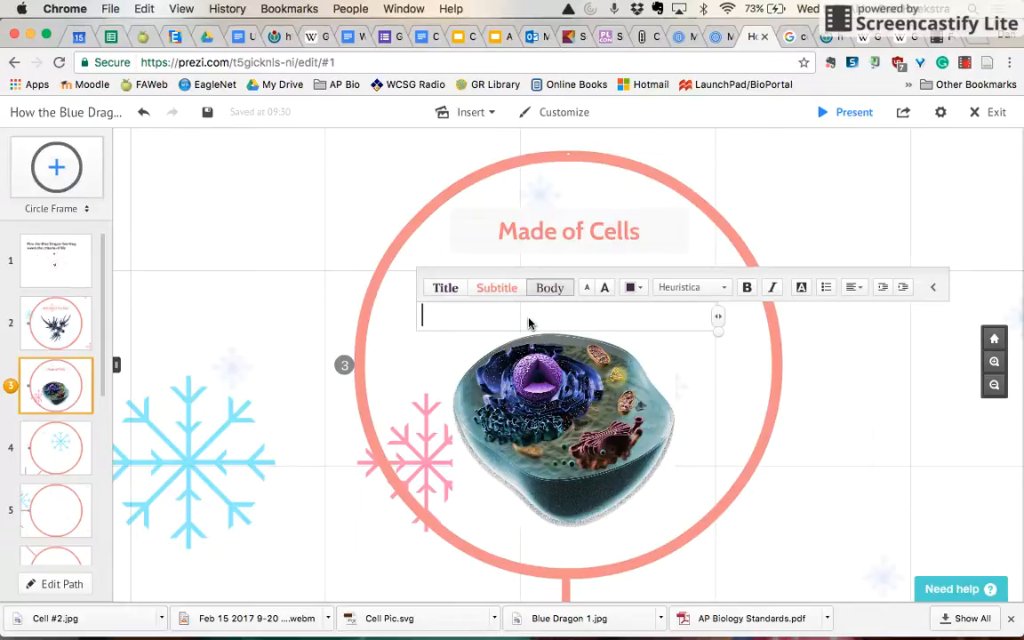
left_click(850, 394)
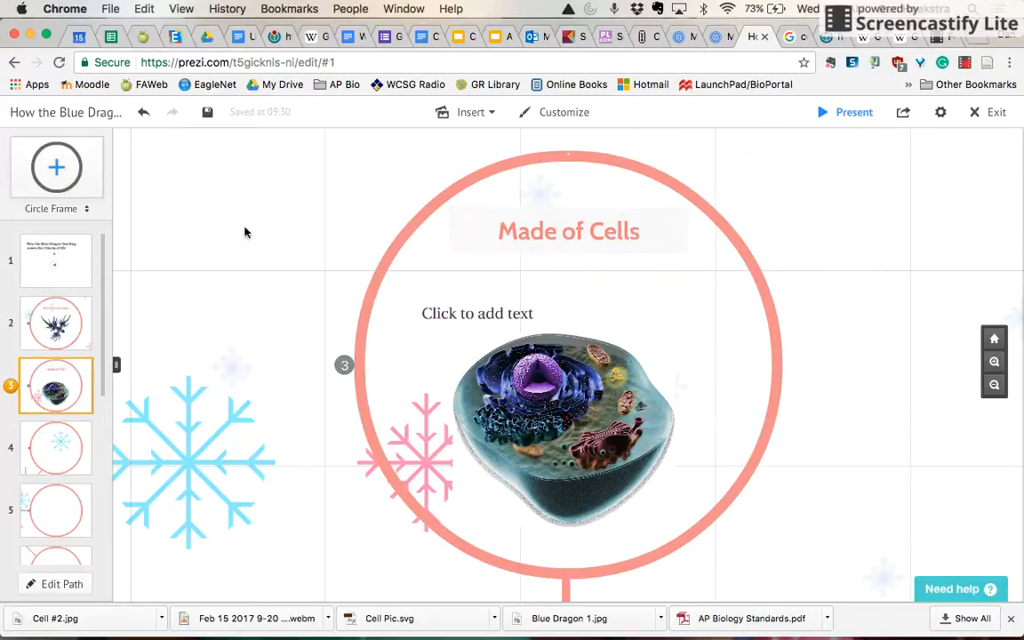
left_click(64, 164)
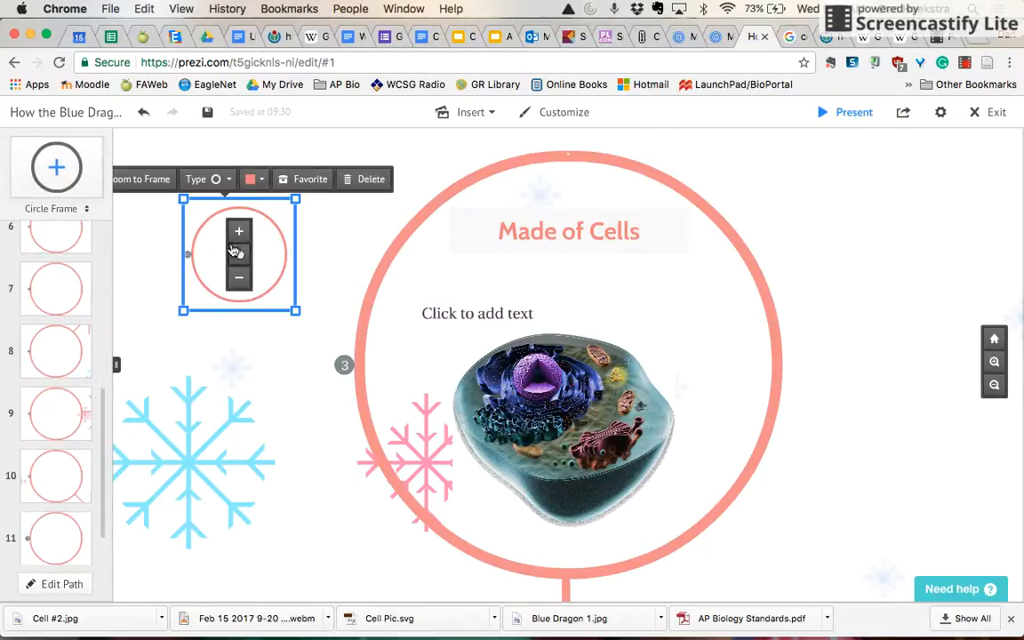
left_click(83, 208)
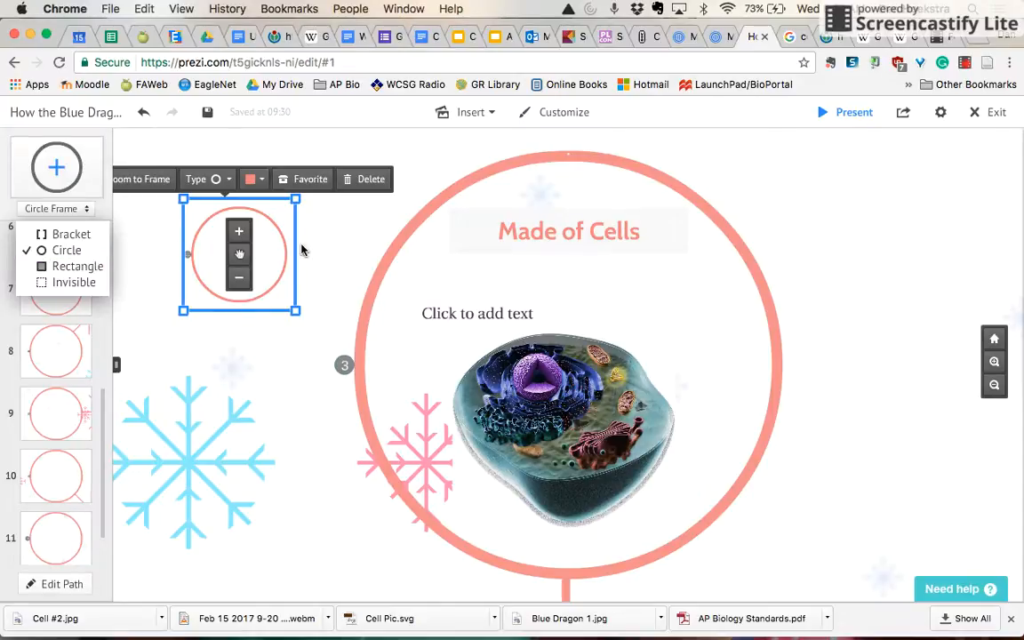
left_click(366, 180)
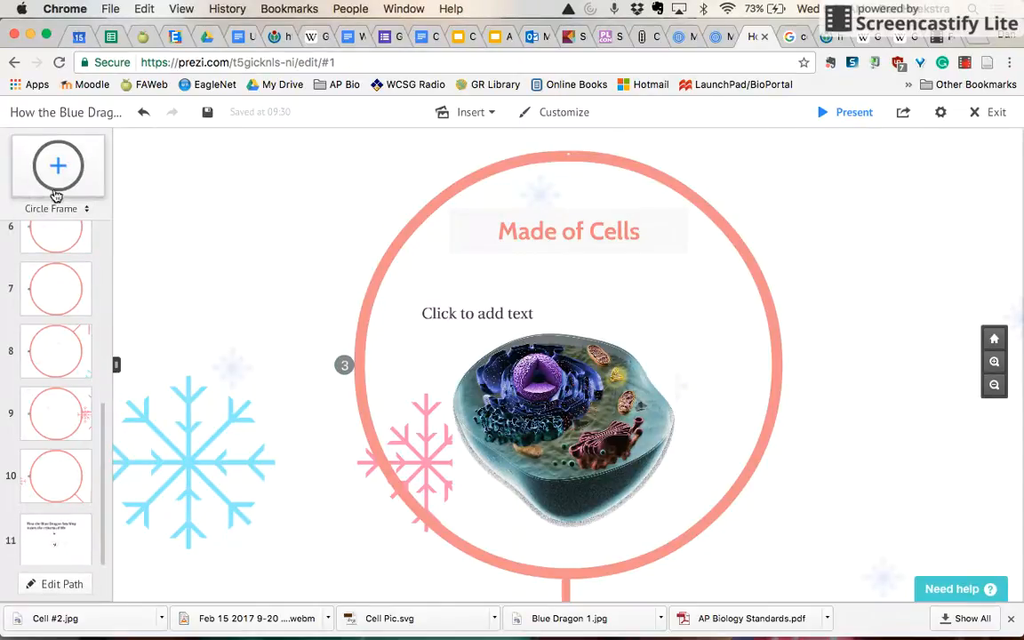
- Add a new Rectangle frame to the canvas in the empty space just outside the upper left of the path step 3 circle
left_click(44, 209)
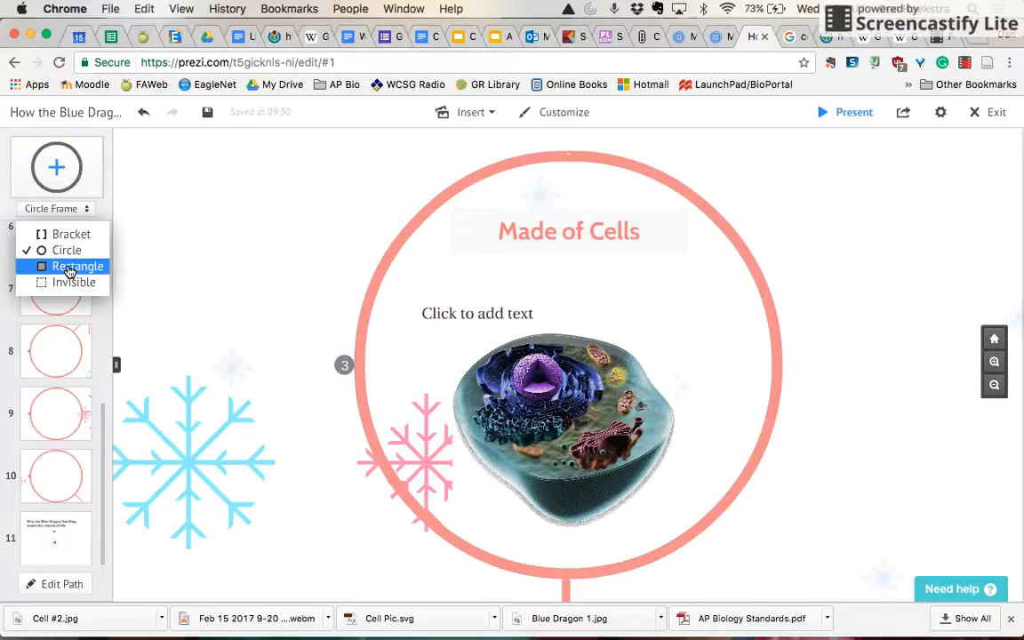
left_click(69, 269)
left_click(59, 176)
left_click_drag(60, 176, 285, 228)
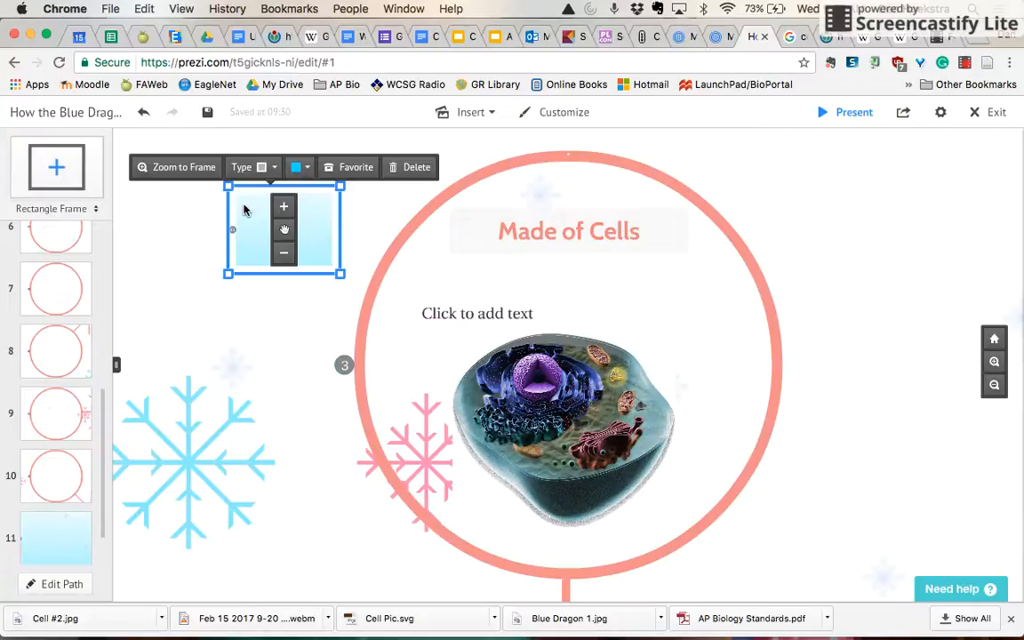
left_click(299, 305)
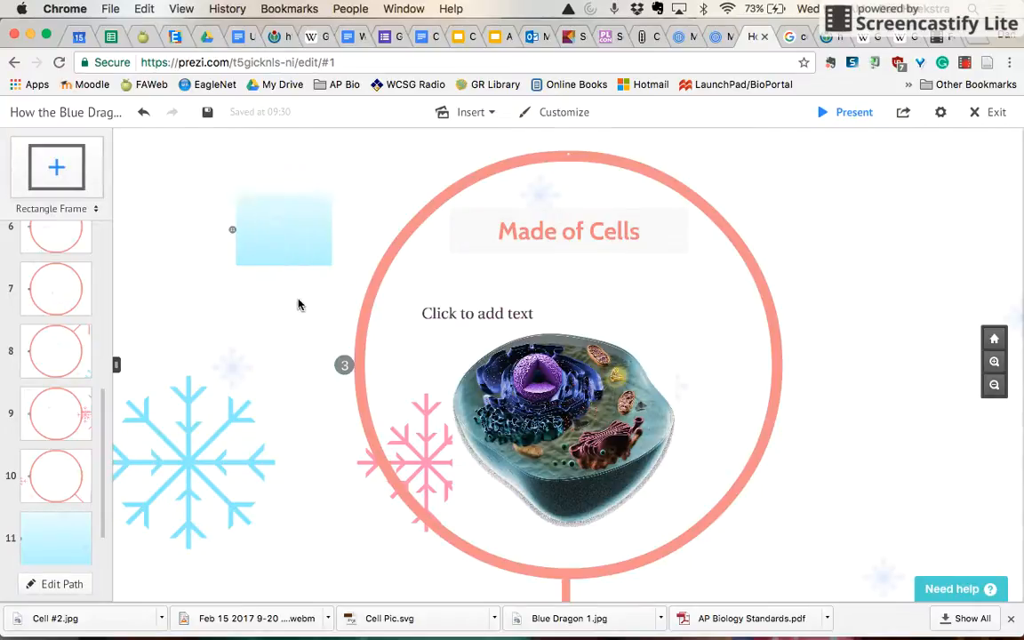
- Reorder the presentation path so that the new rectangle frame becomes step 4, right after the "Made of Cells" circle
left_click(278, 224)
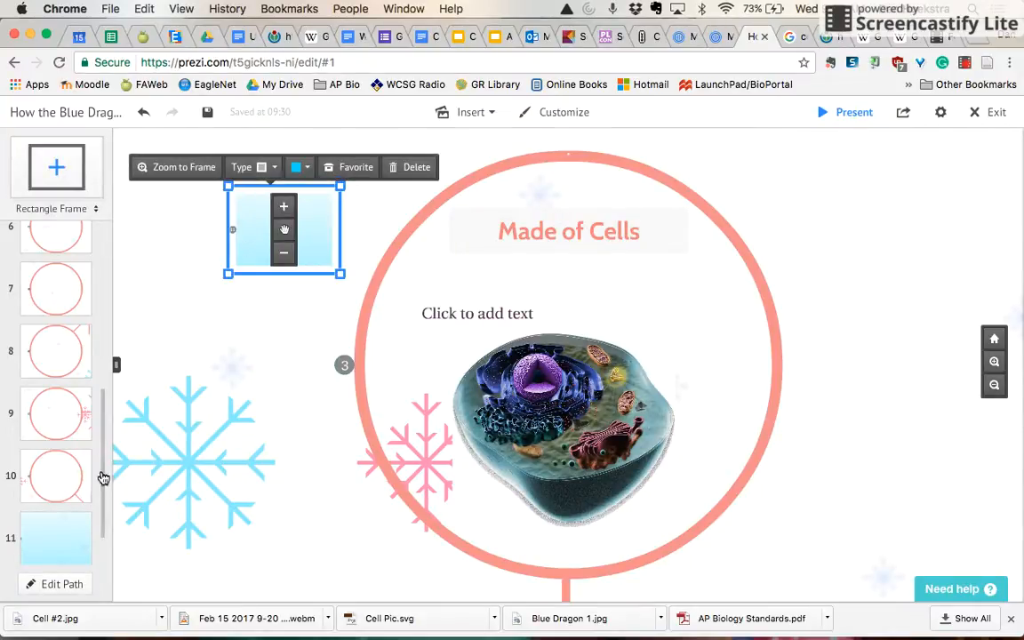
left_click_drag(48, 556, 12, 346)
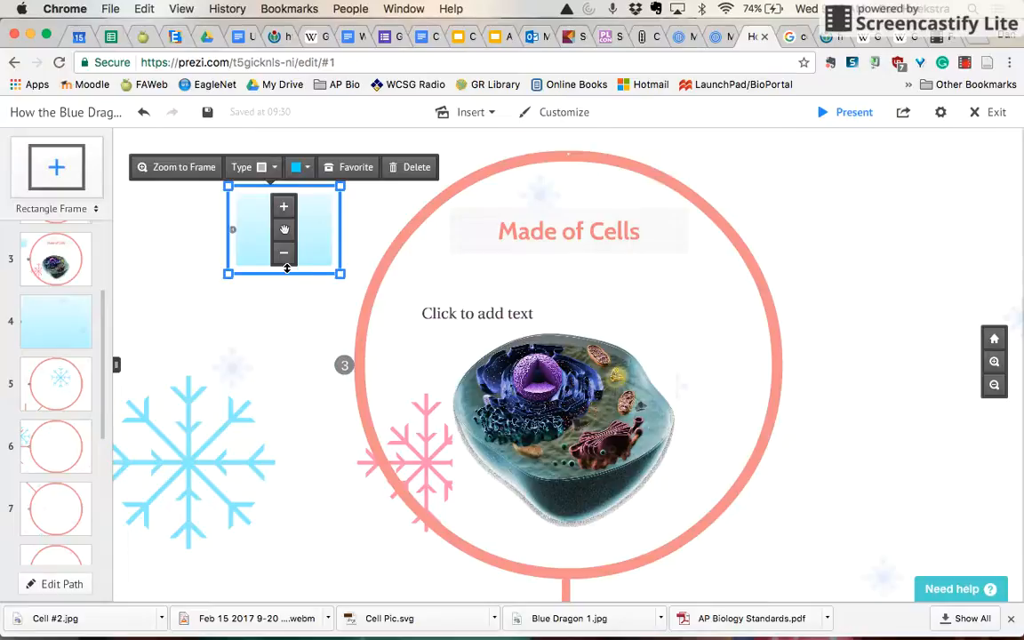
left_click(360, 230)
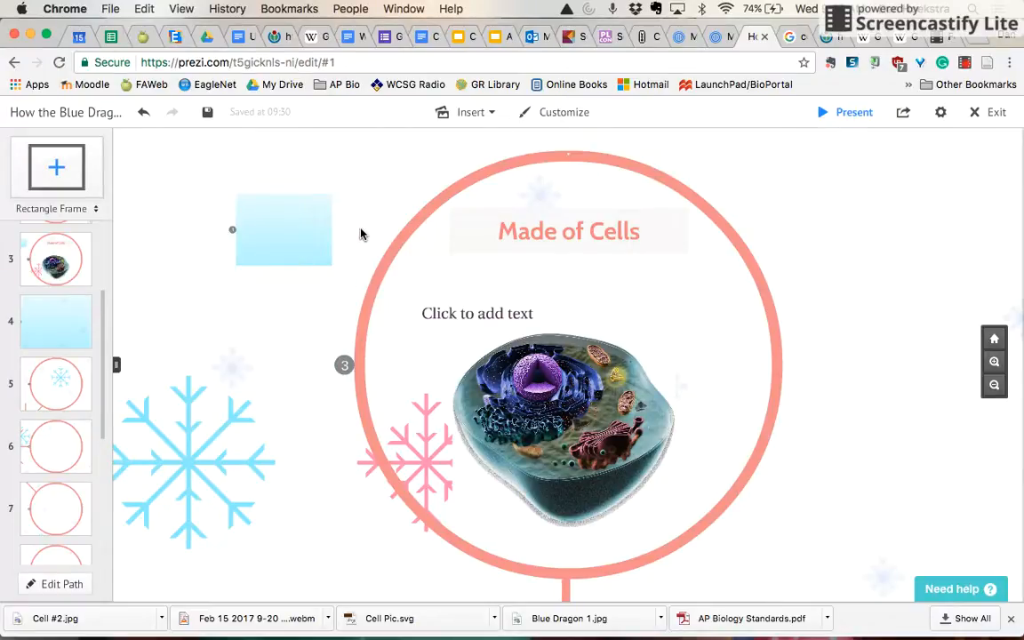
- Draw a line connecting the lower-right corner of the rectangle frame to the "Made of Cells" circle
left_click(495, 114)
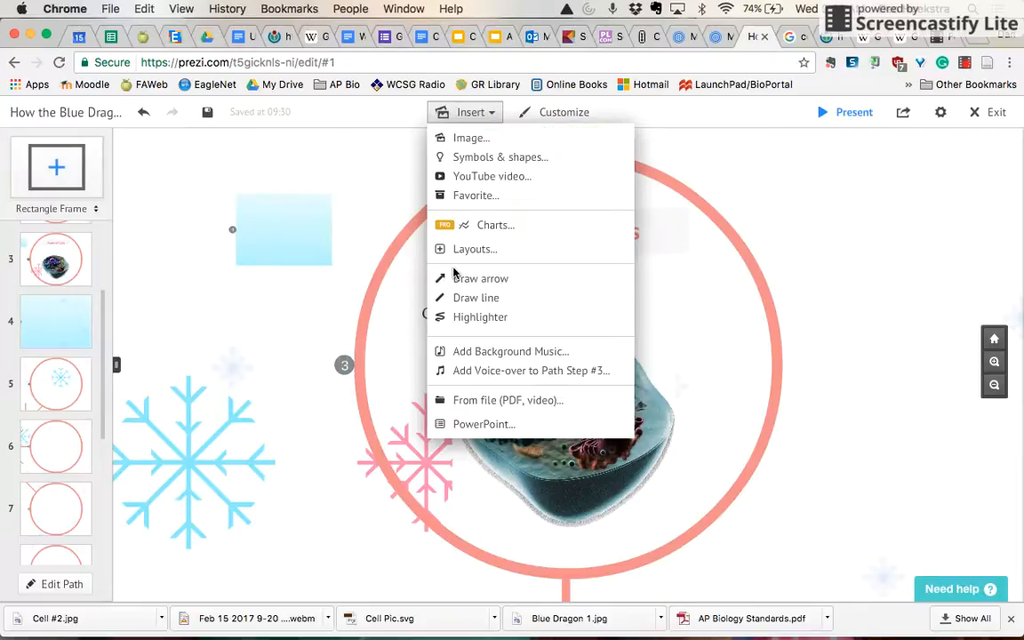
left_click(462, 300)
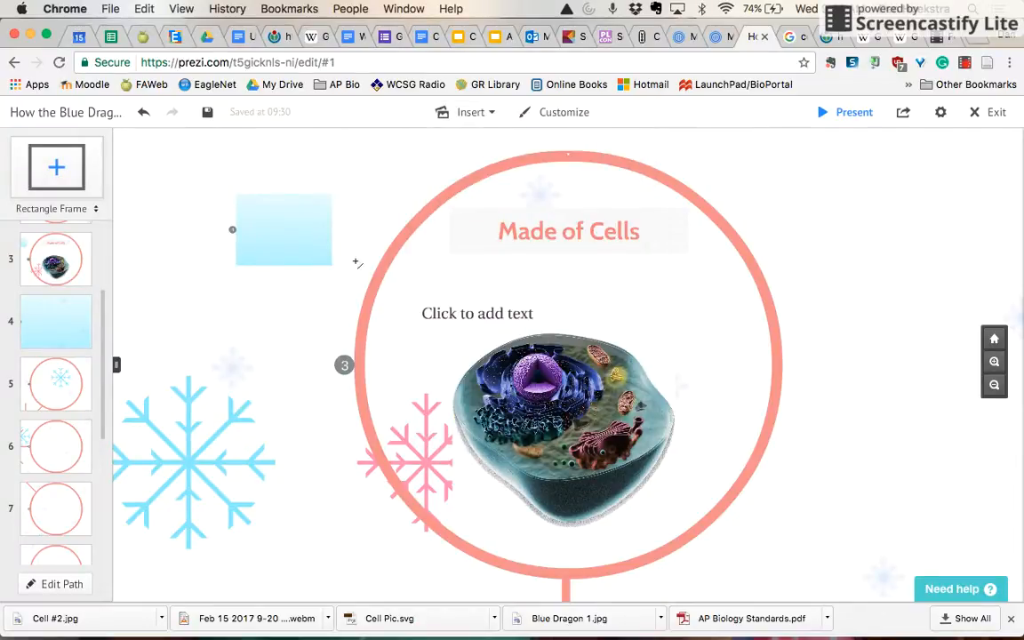
left_click_drag(331, 262, 369, 282)
left_click(316, 254)
- Go to path step 4 and look through the available insert options and the theme customization settings
left_click(55, 338)
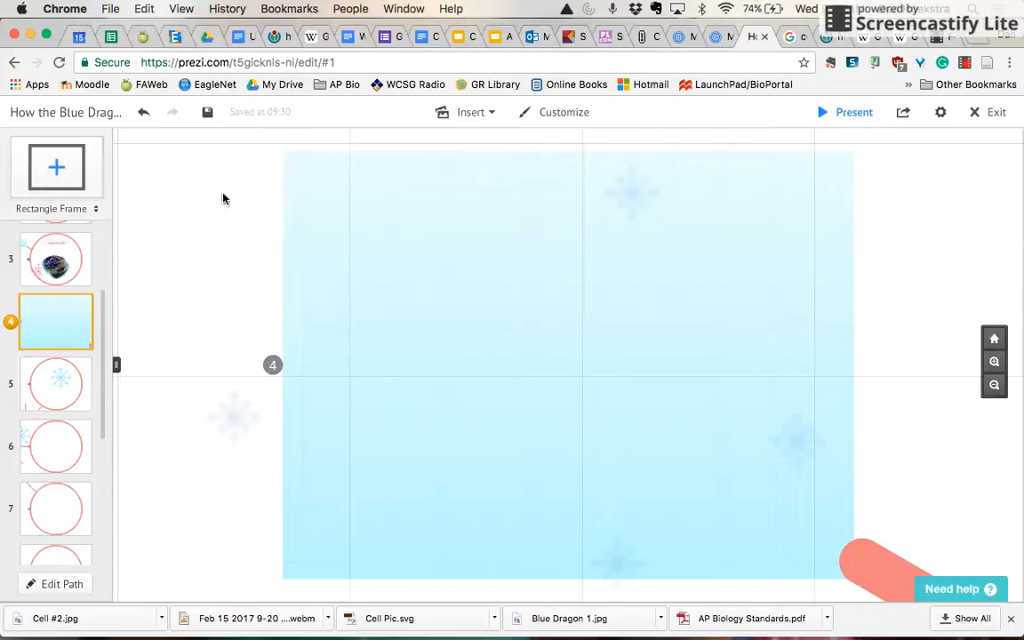
left_click(496, 114)
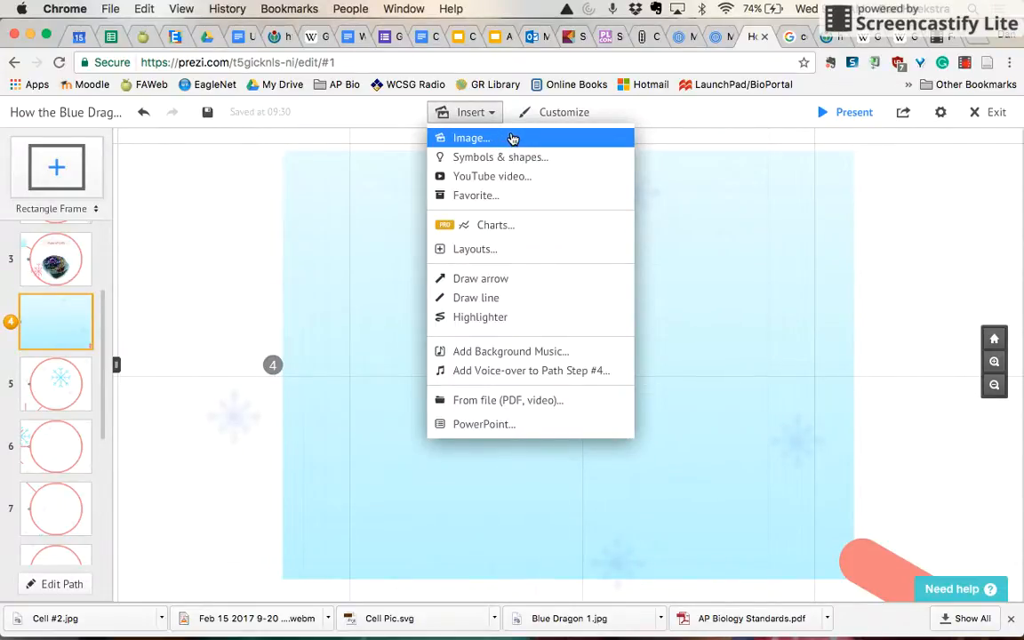
left_click(353, 241)
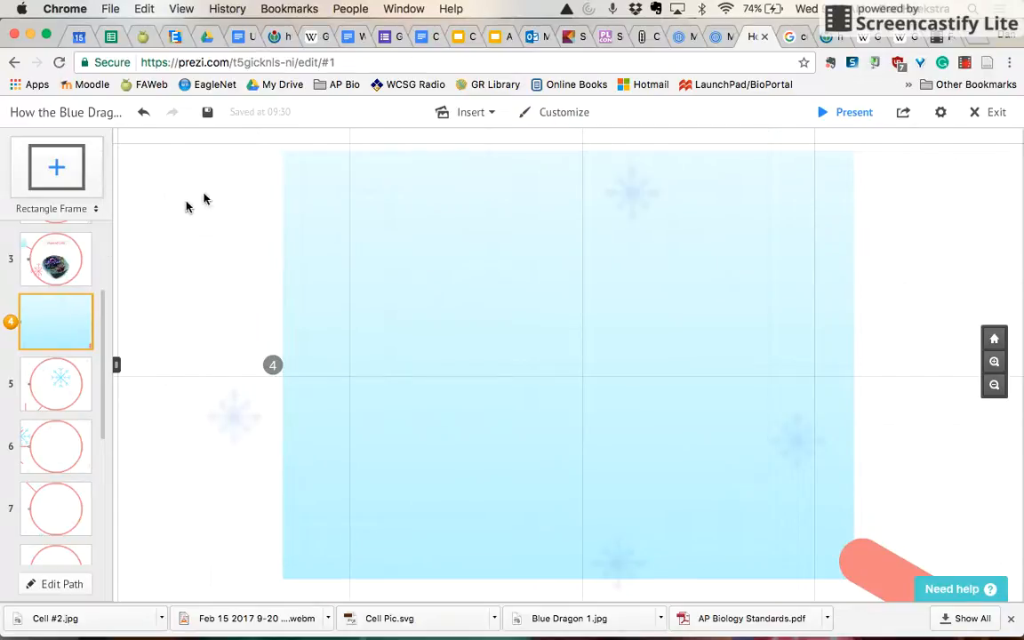
left_click(526, 114)
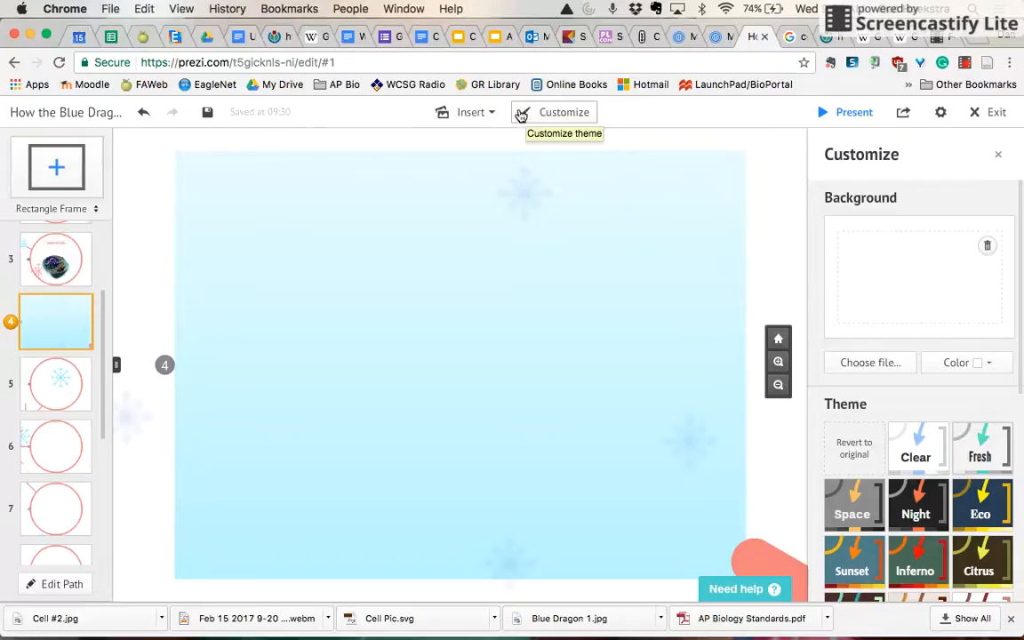
left_click(477, 110)
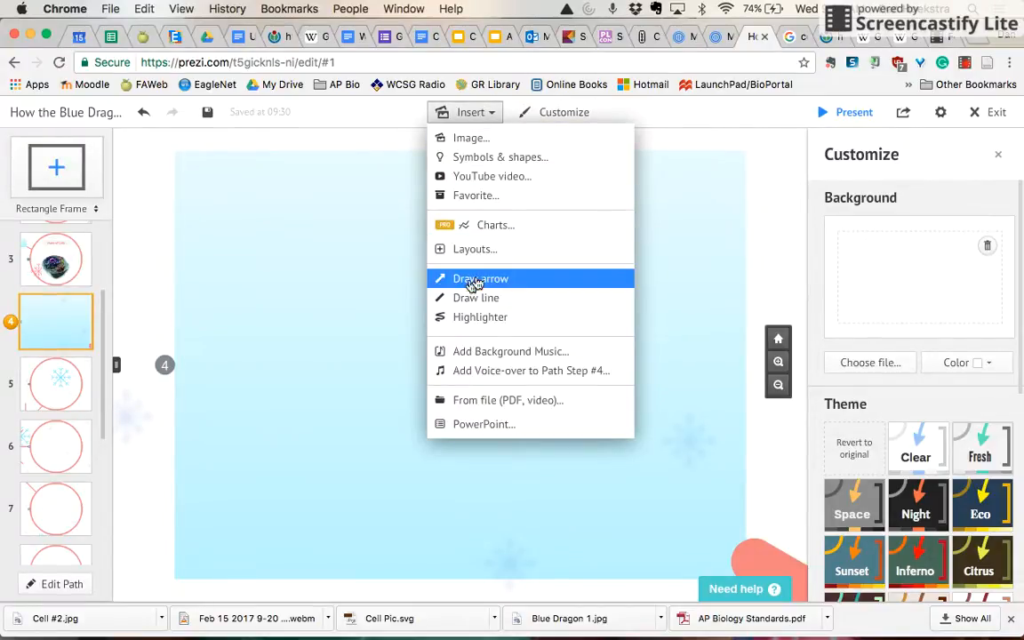
- Add a body text box reading "CELLS ARE COOLS!" inside the rectangle frame of path step 4
left_click(348, 331)
double_click(349, 331)
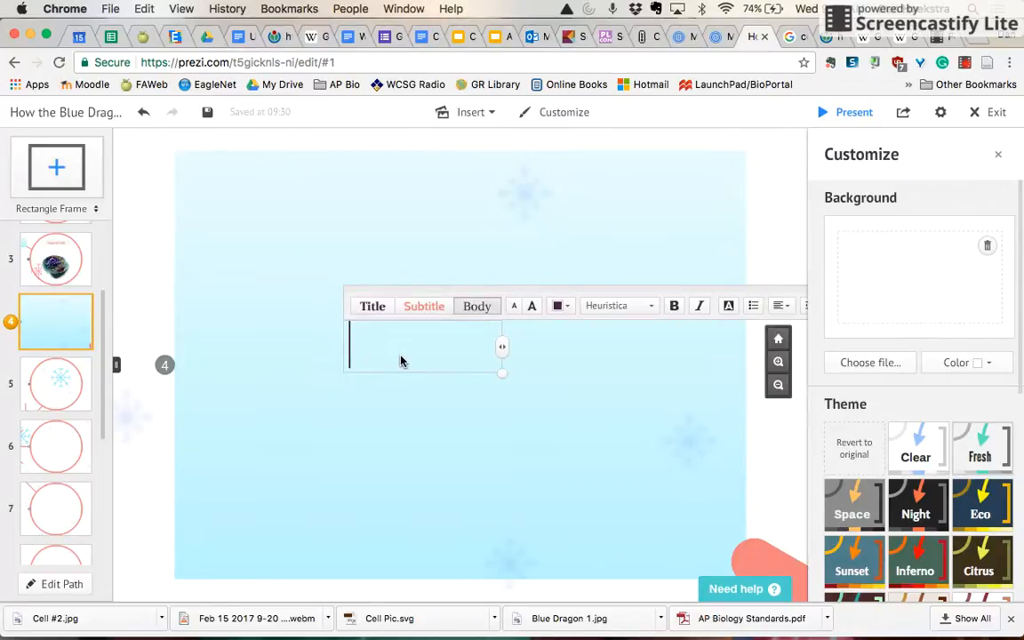
type("CELLS ")
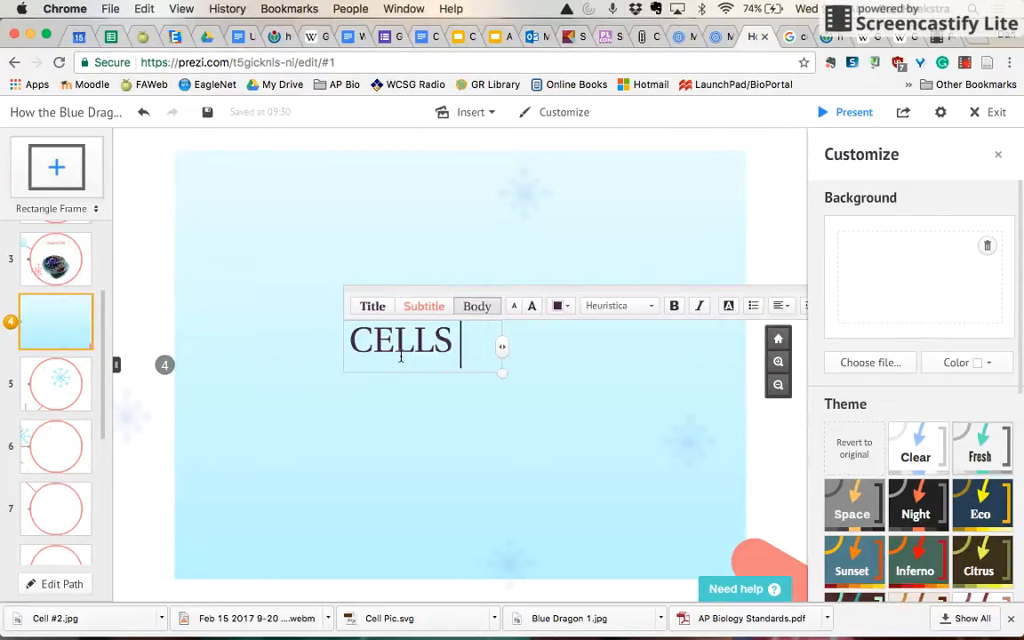
type("ARE COOLS!")
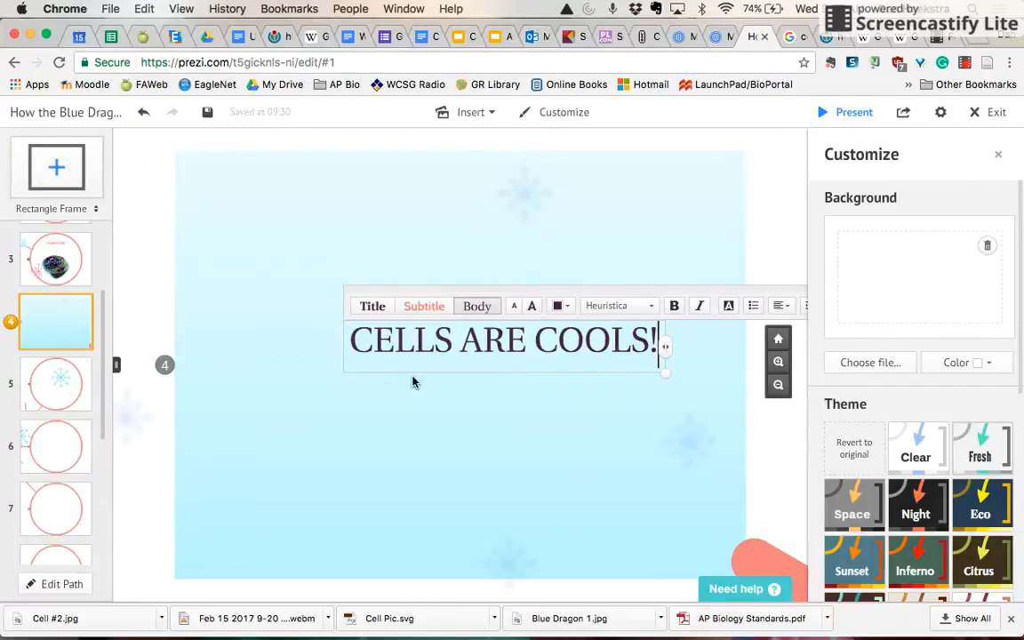
- Finish editing the "CELLS ARE COOLS!" text and look at the available background colors
left_click(472, 527)
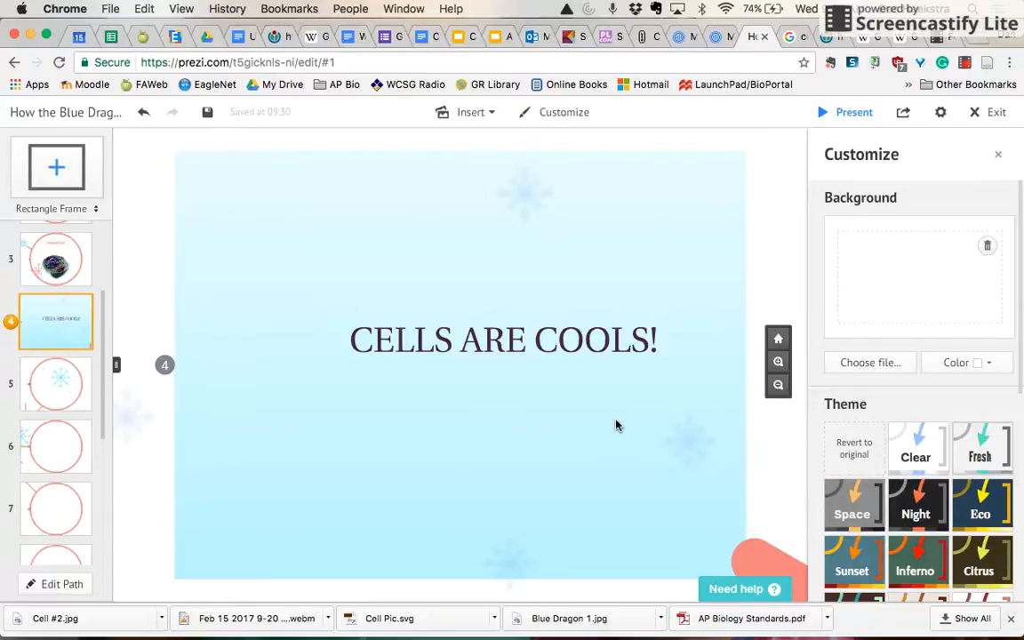
left_click(996, 363)
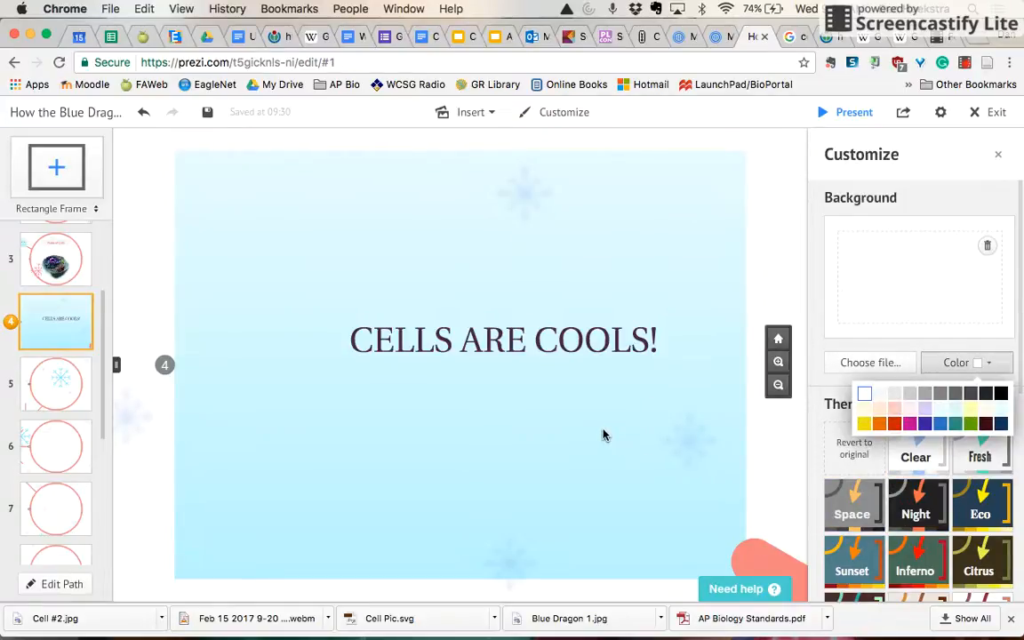
- Return to path step 1, play the presentation through its path steps, and exit back to the editor
left_click(56, 257)
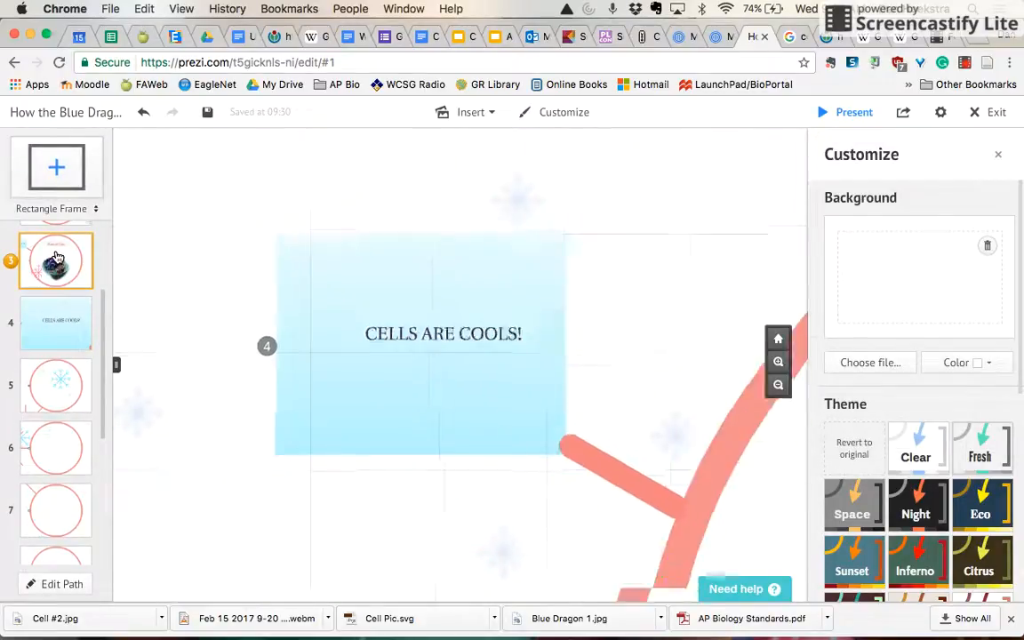
left_click(56, 258)
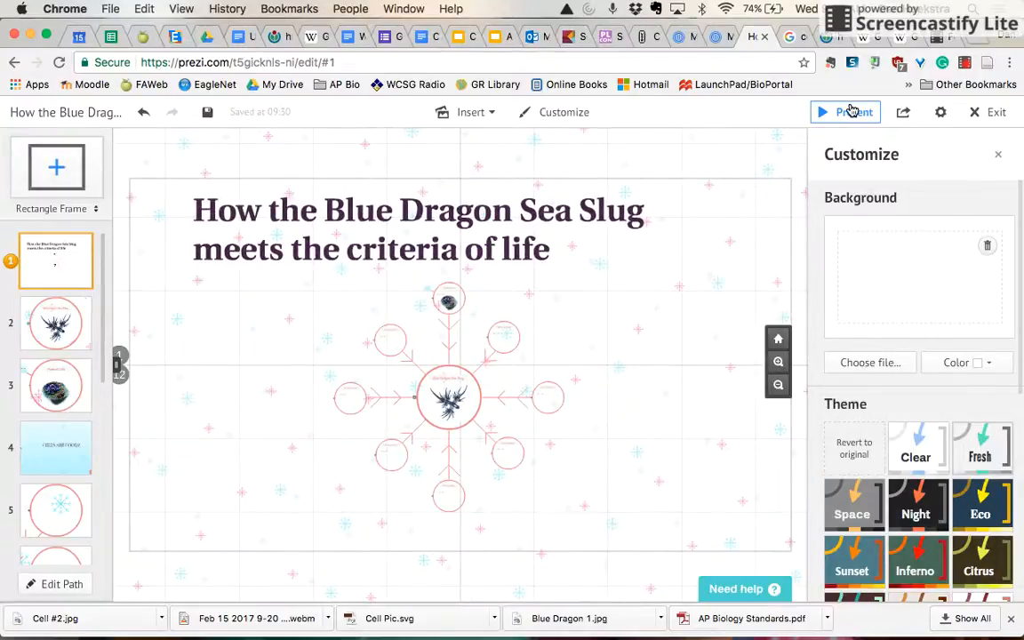
left_click(851, 111)
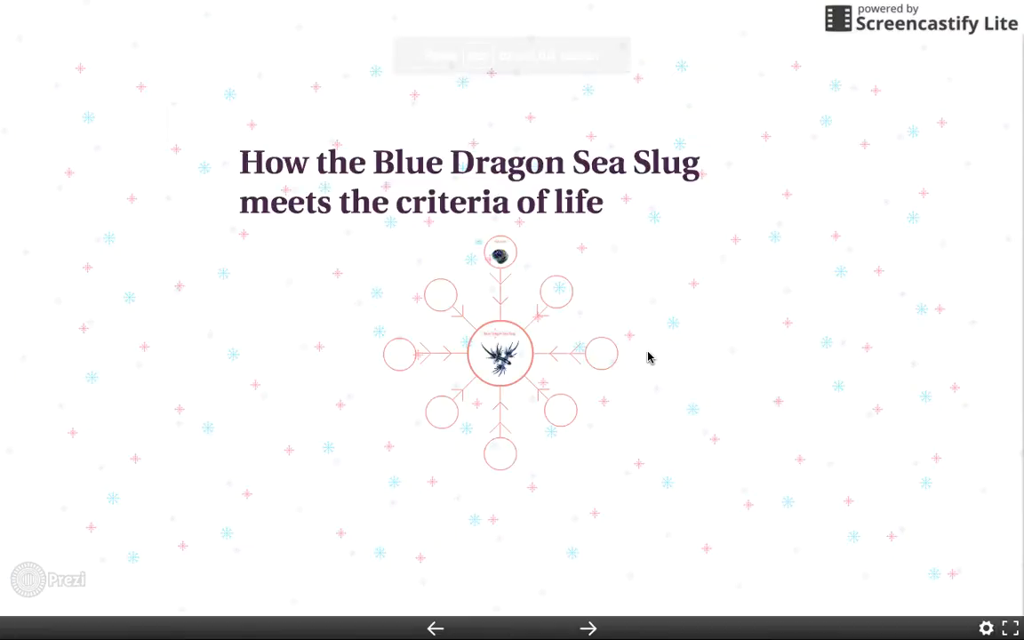
scroll(647, 355, "up", 3)
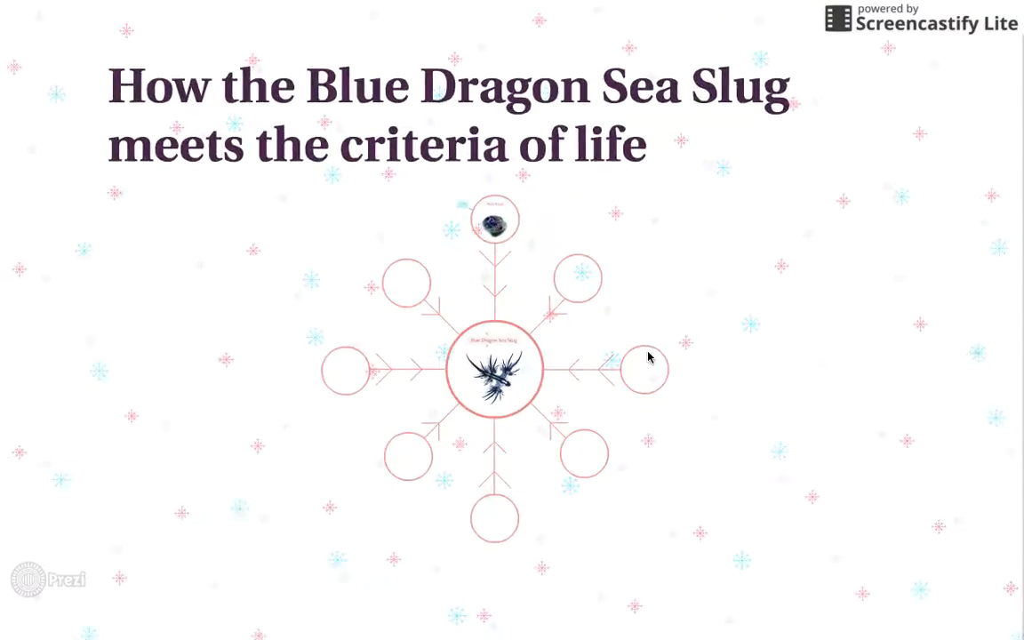
key("Right")
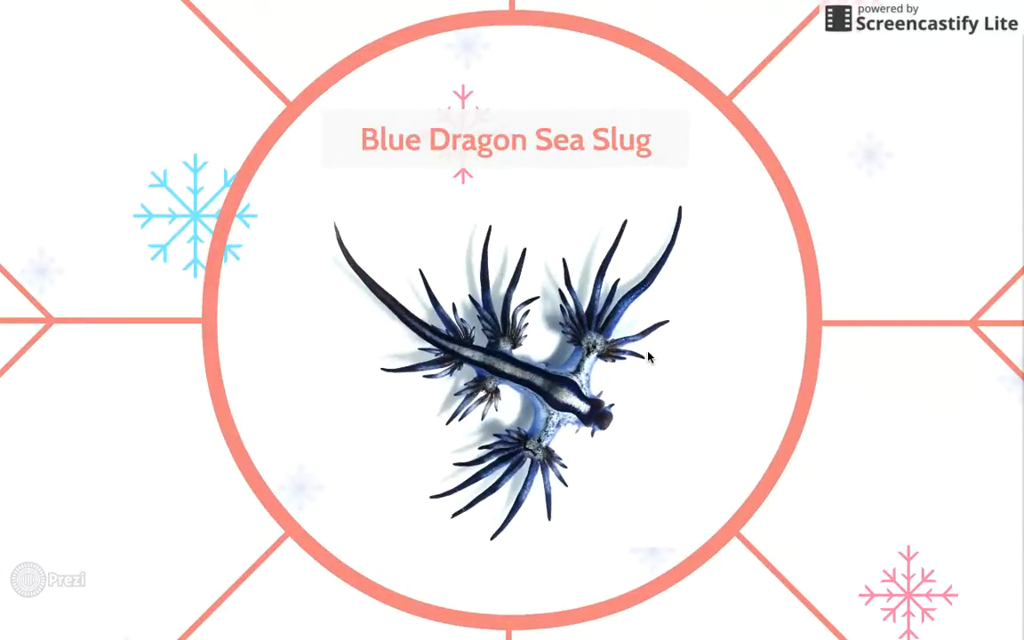
key("Right")
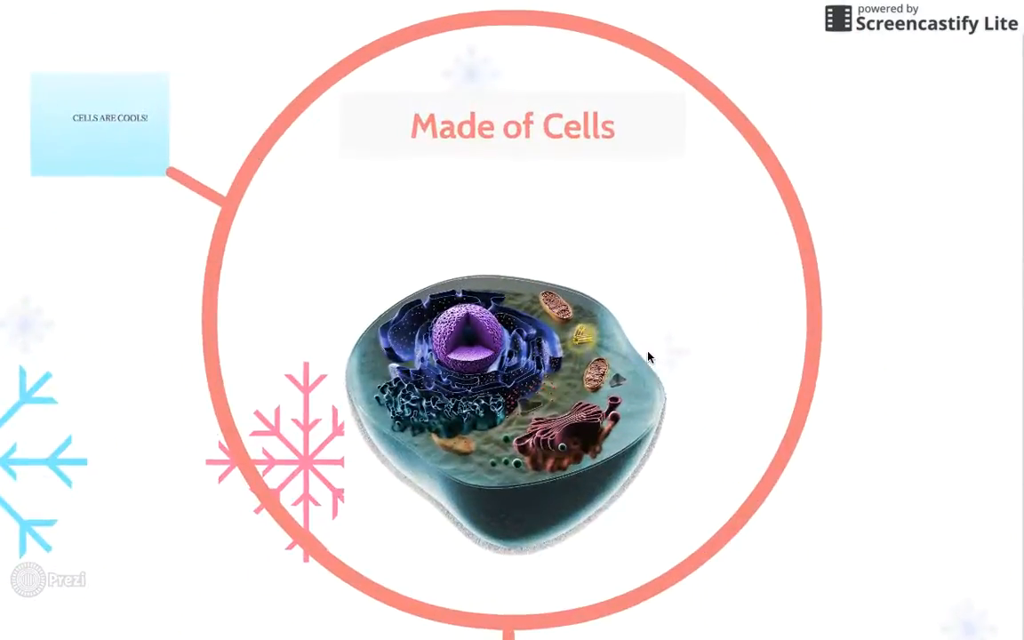
key("Right")
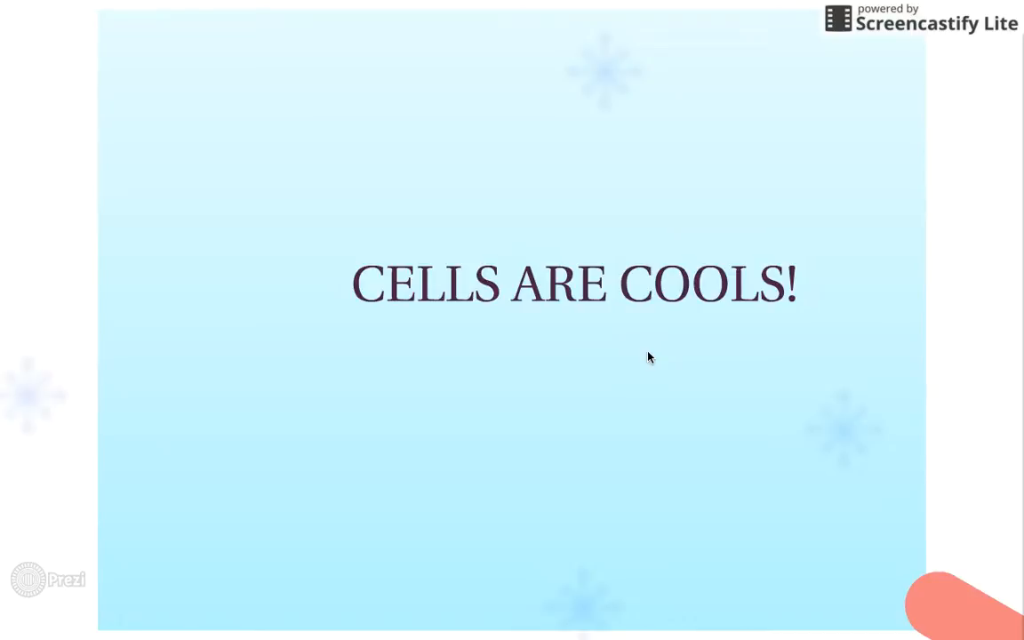
key("Right")
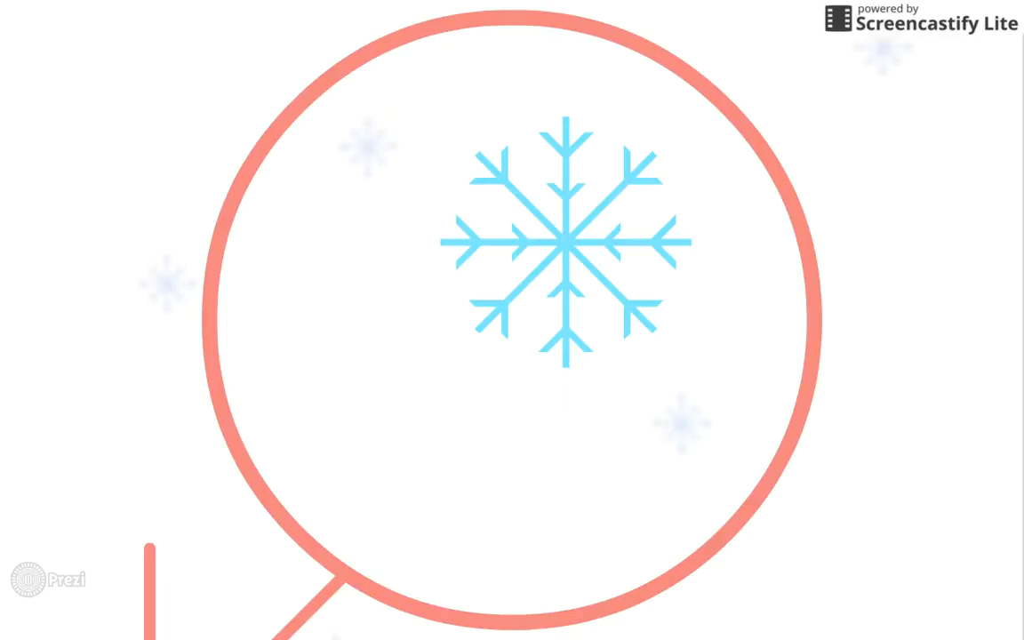
key("Right")
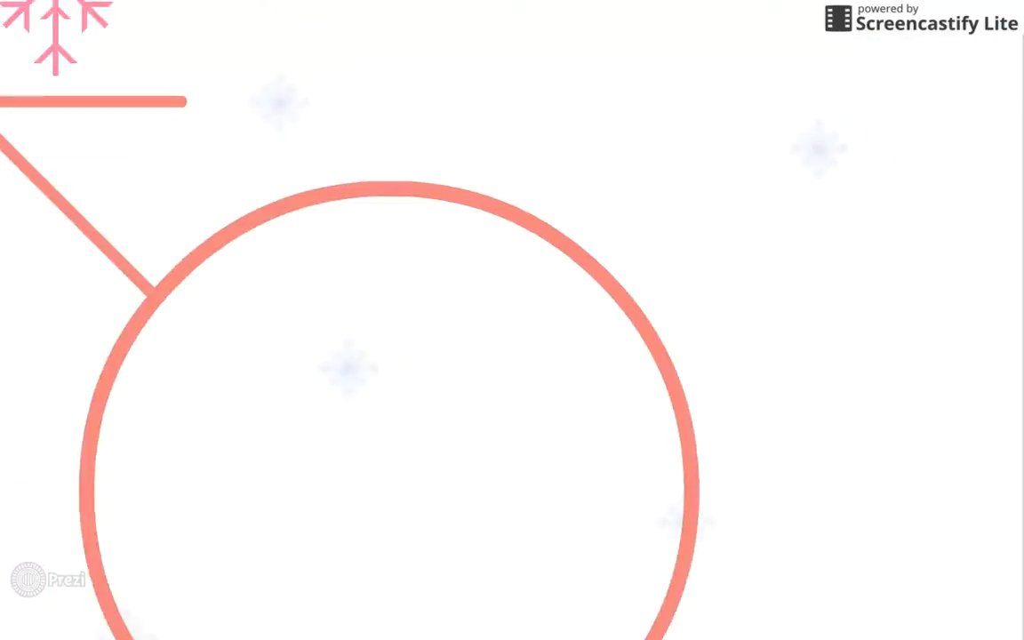
key("Right")
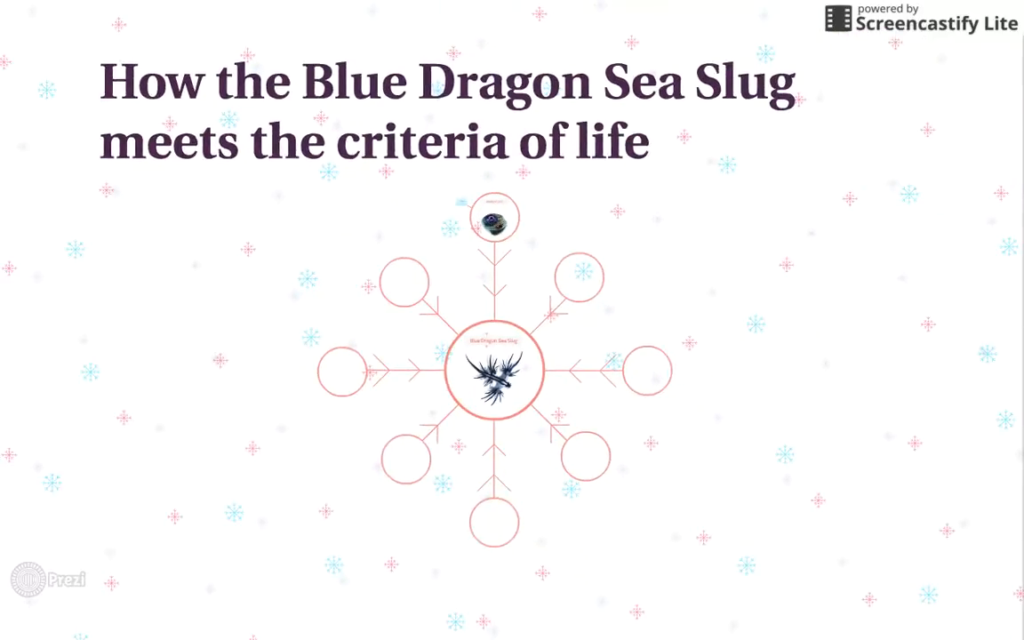
key("Escape")
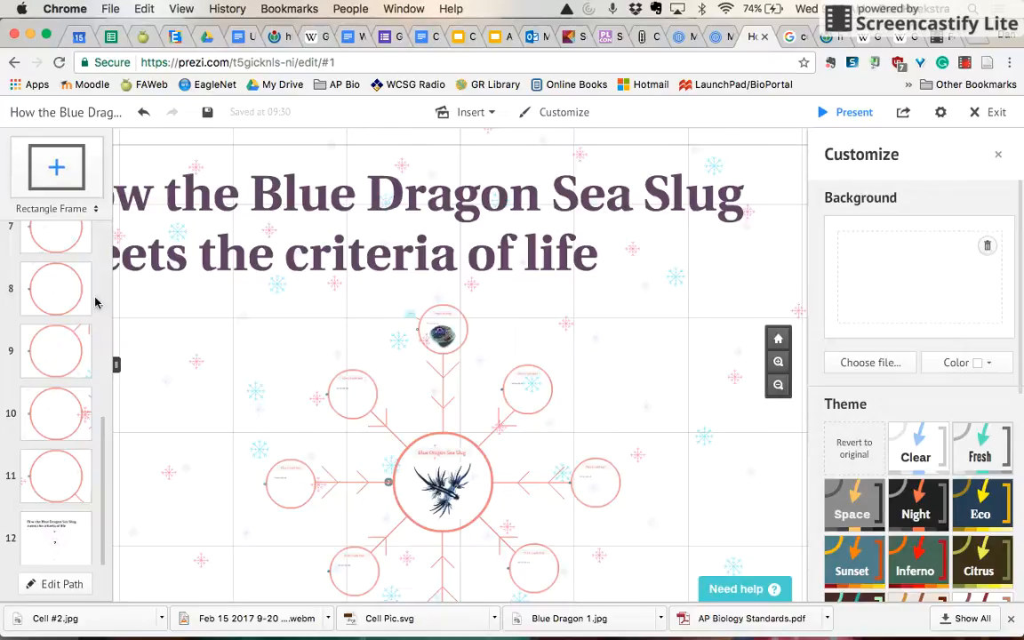
- Review the order of the numbered path steps in path editing mode and leave that mode
left_click(52, 584)
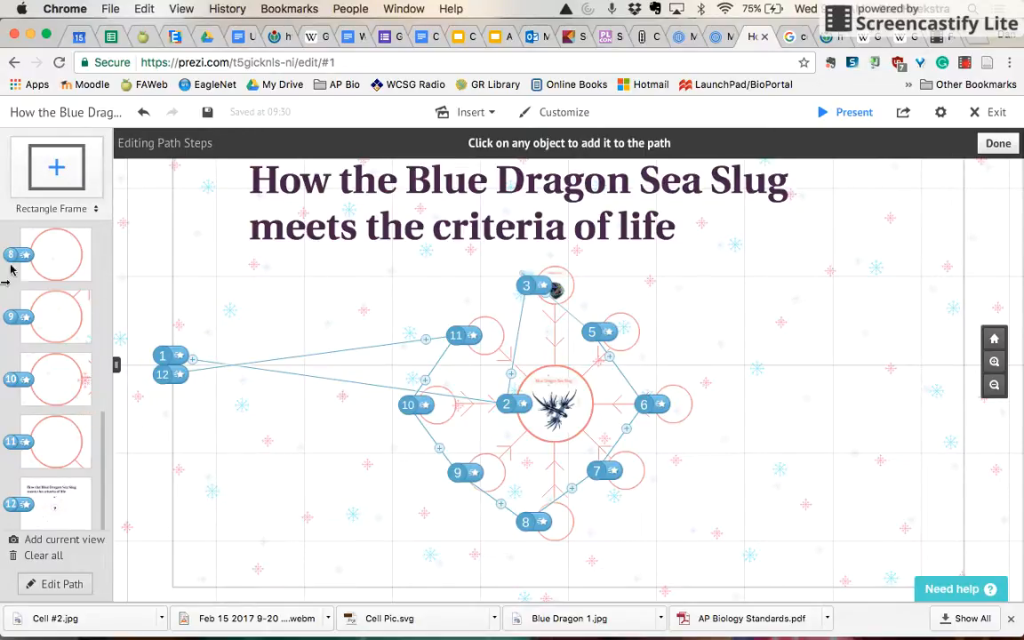
scroll(57, 381, "up", 6)
left_click(1013, 143)
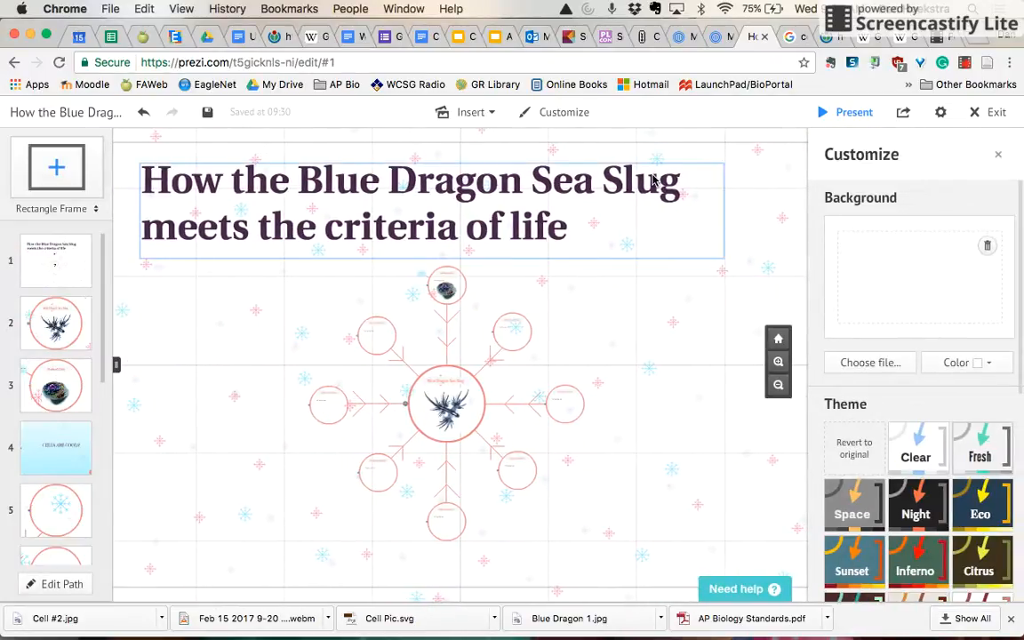